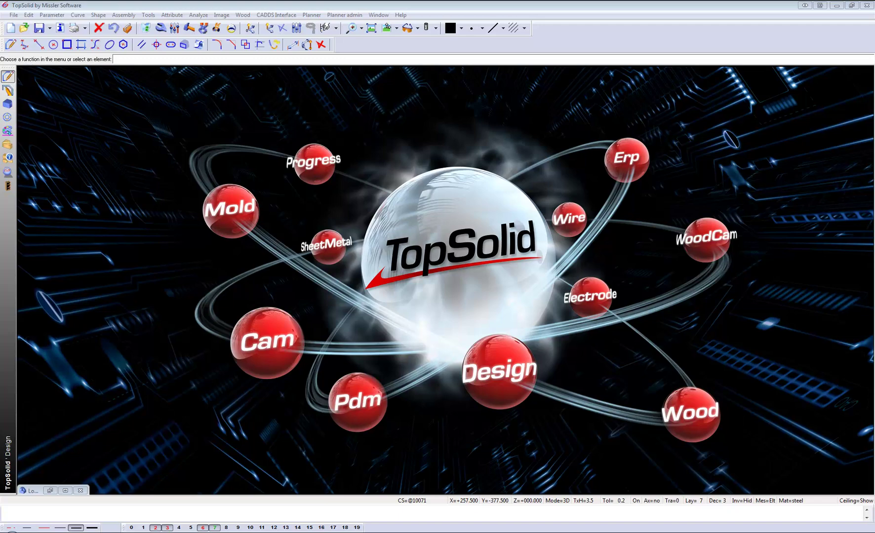
Bring up the Oven Unit 2 Doors design and display it as a transparent model with dashed hidden edges
{"action": "left_click", "coordinate": [68, 490]}
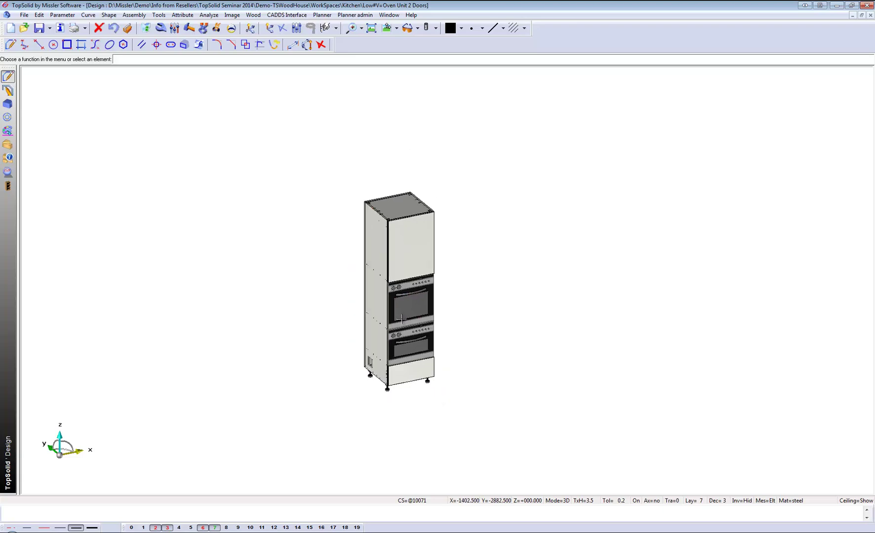
{"action": "scroll", "coordinate": [400, 319], "scroll_direction": "up", "scroll_amount": 2}
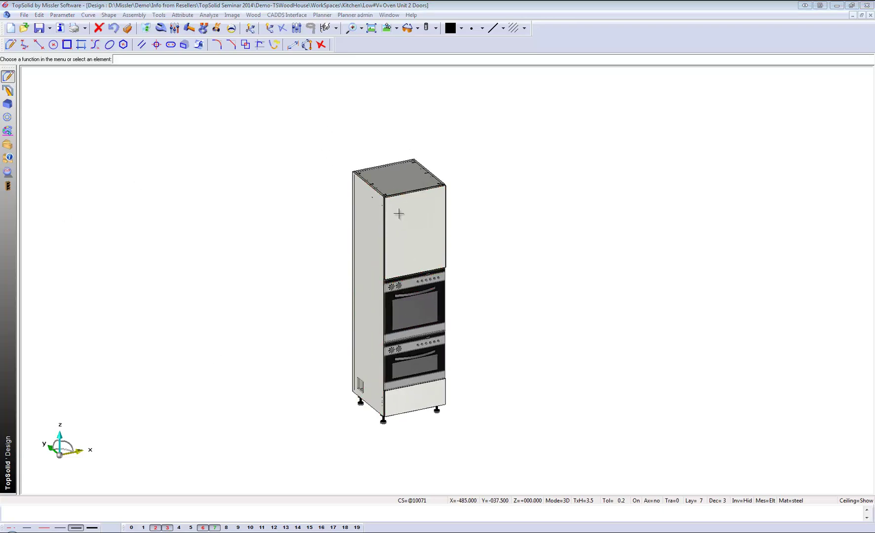
{"action": "left_click", "coordinate": [435, 29]}
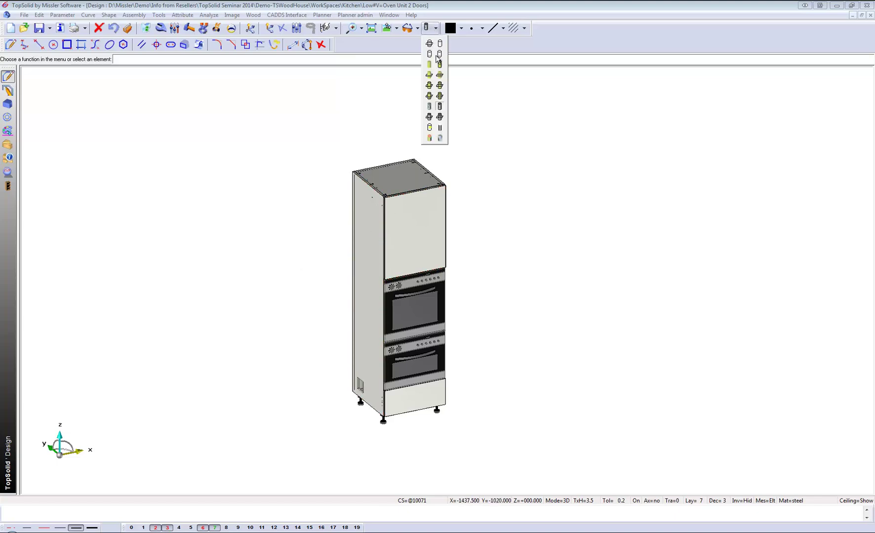
{"action": "left_click", "coordinate": [439, 96]}
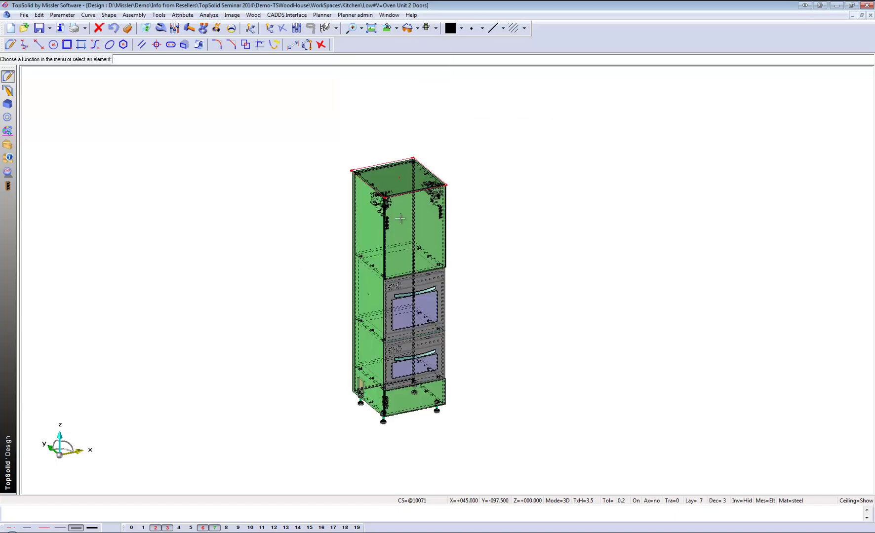
{"action": "scroll", "coordinate": [401, 207], "scroll_direction": "up", "scroll_amount": 3}
{"action": "scroll", "coordinate": [374, 190], "scroll_direction": "up", "scroll_amount": 3}
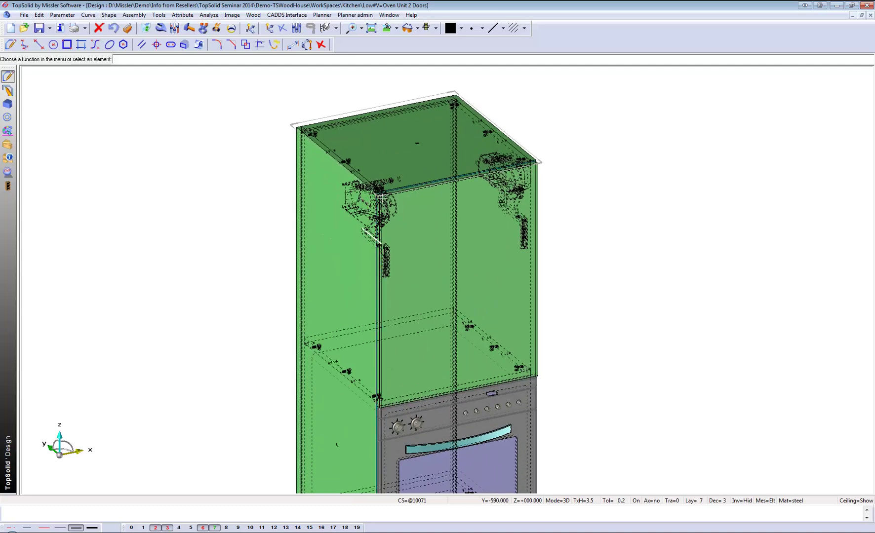
{"action": "scroll", "coordinate": [380, 187], "scroll_direction": "down", "scroll_amount": 5}
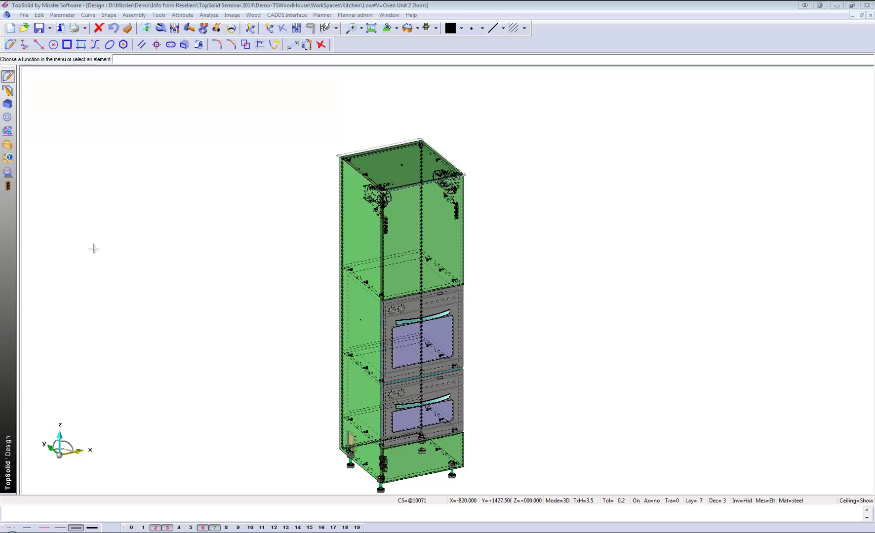
Create a new Draft document from the Associative A3 Horizontal mm template
{"action": "left_click", "coordinate": [22, 16]}
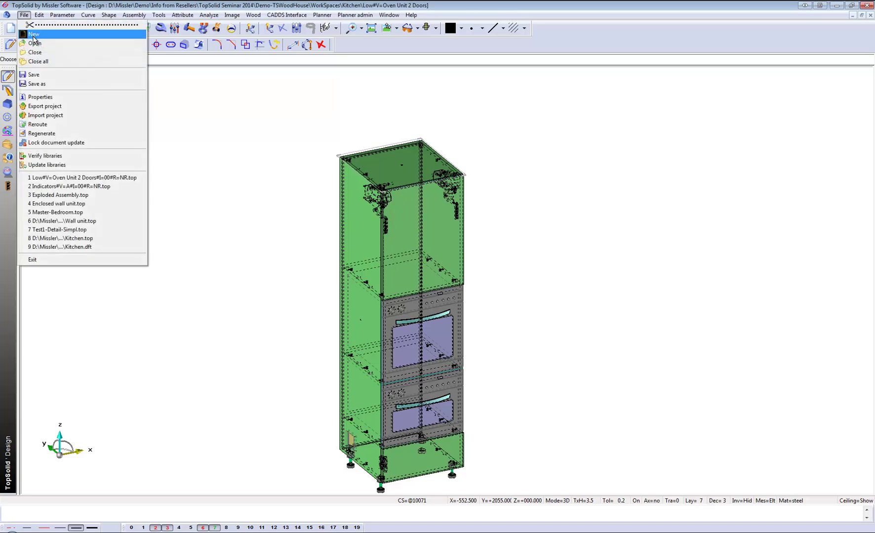
{"action": "left_click", "coordinate": [34, 35]}
{"action": "left_click", "coordinate": [378, 254]}
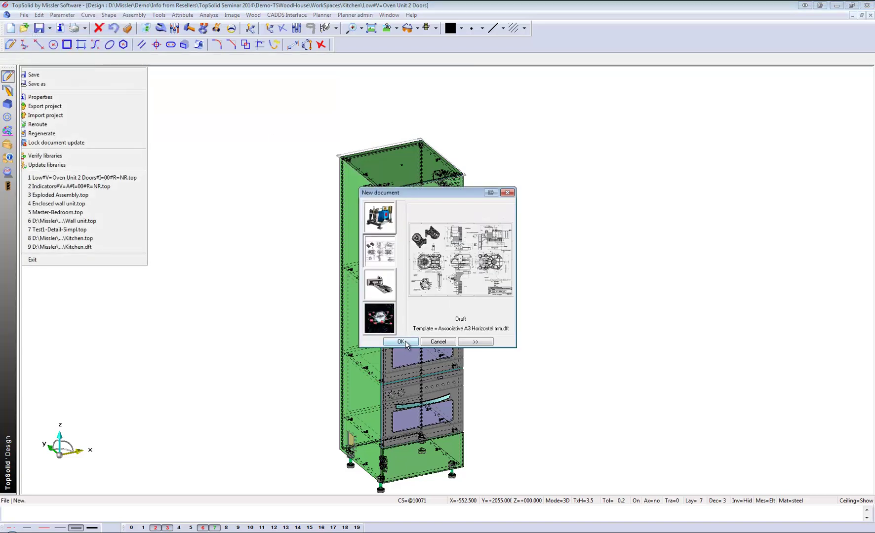
{"action": "left_click", "coordinate": [405, 343]}
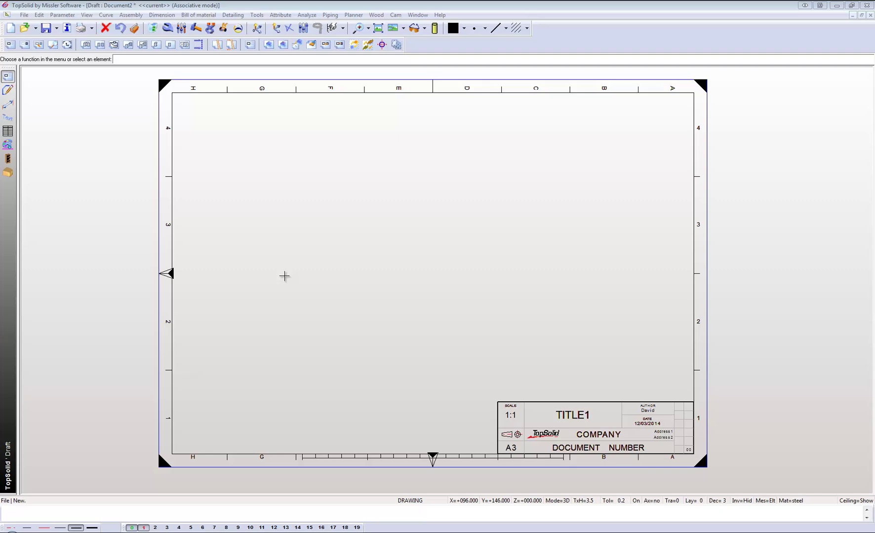
Arrange the oven unit design and the new draft sheet side by side
{"action": "left_click", "coordinate": [84, 200]}
{"action": "key", "text": "ctrl+Tab"}
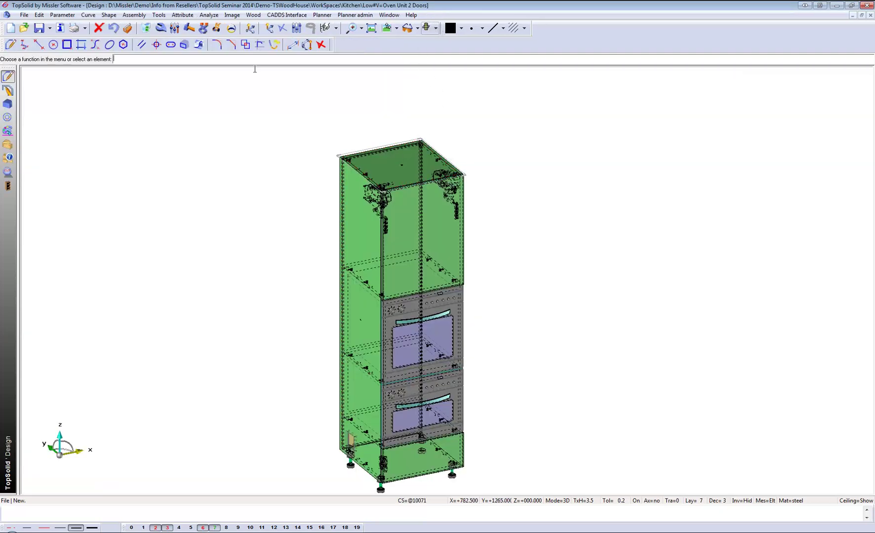
{"action": "left_click", "coordinate": [394, 30]}
{"action": "left_click", "coordinate": [385, 126]}
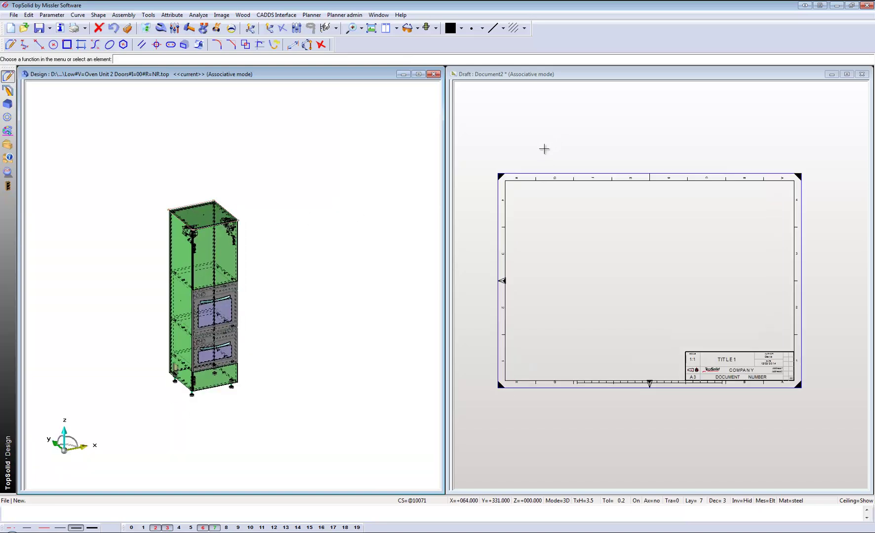
Start a main view on the draft sheet from the oven unit design and choose the assembly set to project
{"action": "left_click", "coordinate": [543, 148]}
{"action": "left_click", "coordinate": [11, 45]}
{"action": "left_click", "coordinate": [100, 59]}
{"action": "left_click", "coordinate": [316, 182]}
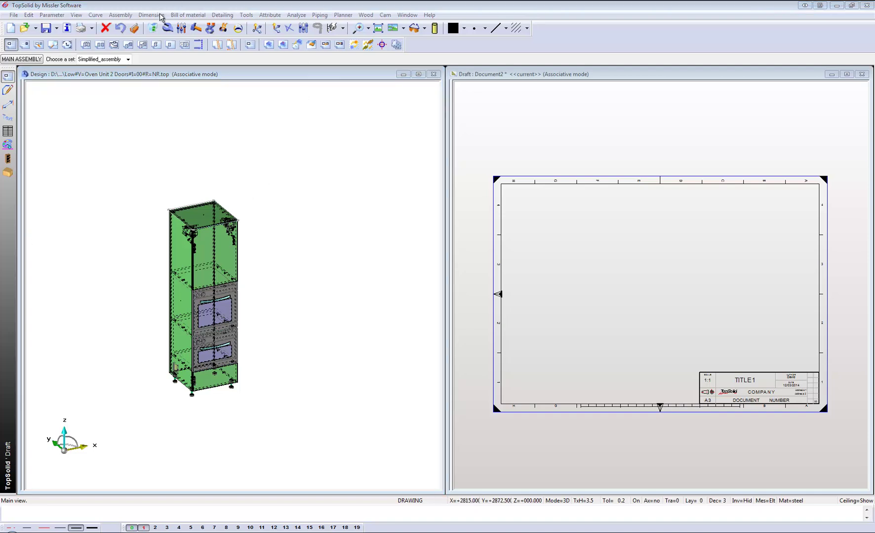
{"action": "left_click", "coordinate": [127, 59]}
{"action": "left_click", "coordinate": [111, 73]}
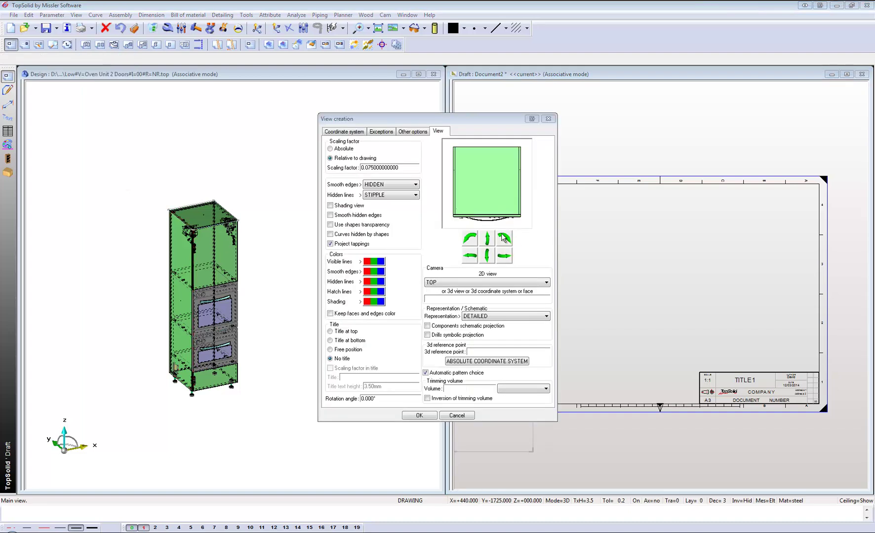
Orient the main view to the cabinet's front, enable Shading view and set Hidden lines to HIDDEN
{"action": "left_click", "coordinate": [488, 242]}
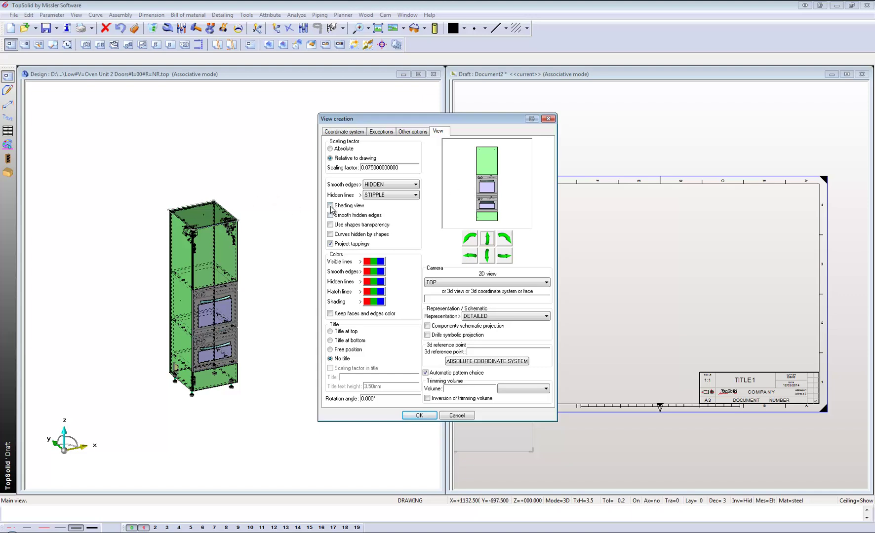
{"action": "left_click", "coordinate": [390, 196]}
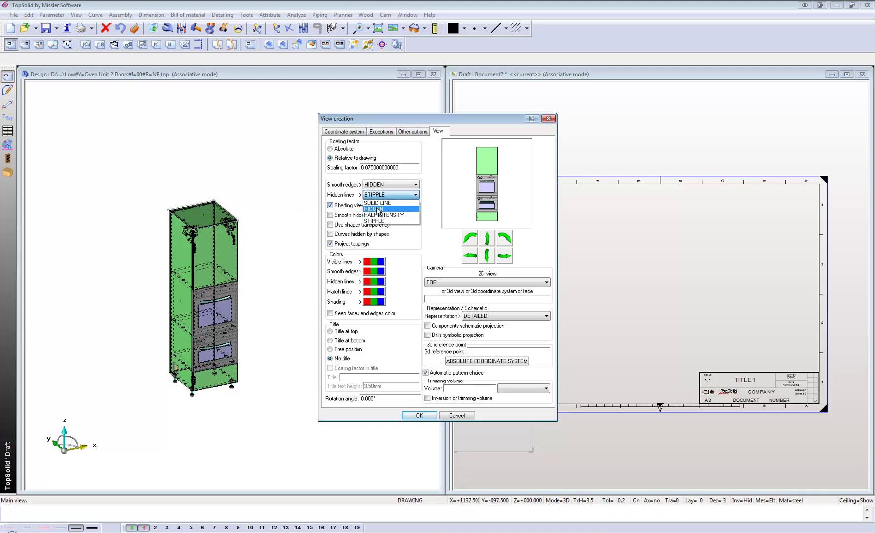
{"action": "left_click", "coordinate": [378, 210]}
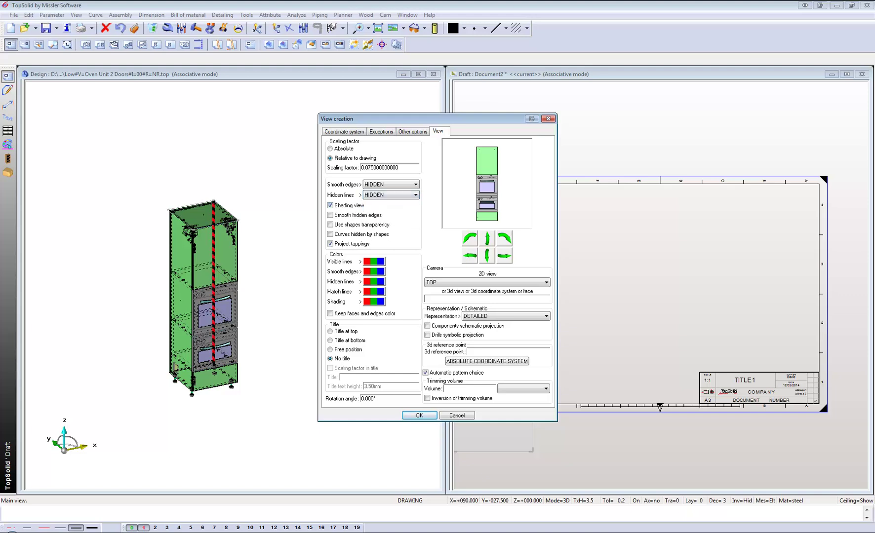
{"action": "left_click", "coordinate": [419, 416]}
{"action": "left_click", "coordinate": [426, 416]}
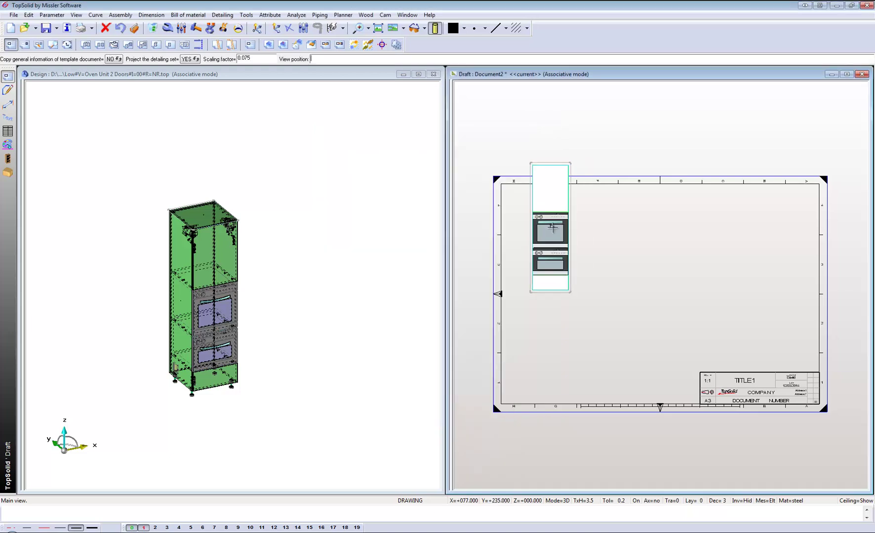
Place the side view beside the front view and the top view below the front view on the sheet
{"action": "middle_click", "coordinate": [607, 258]}
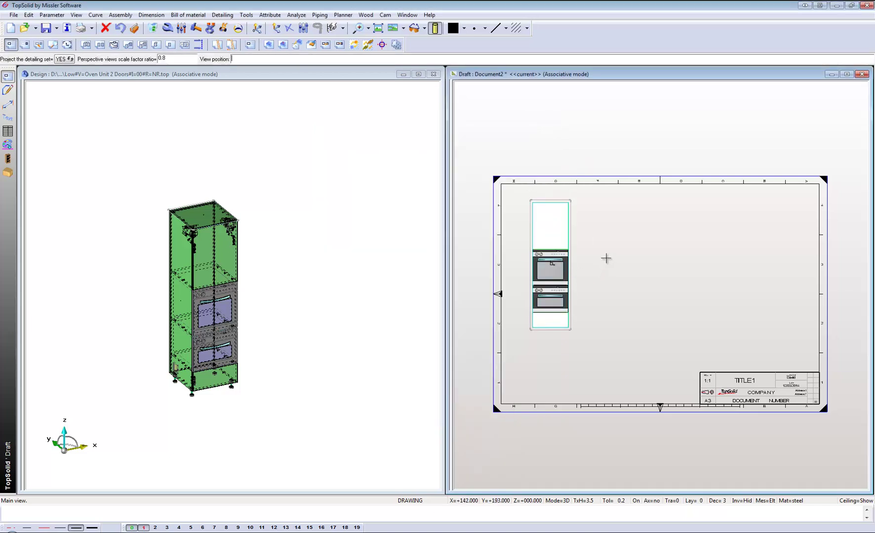
{"action": "left_click", "coordinate": [551, 347]}
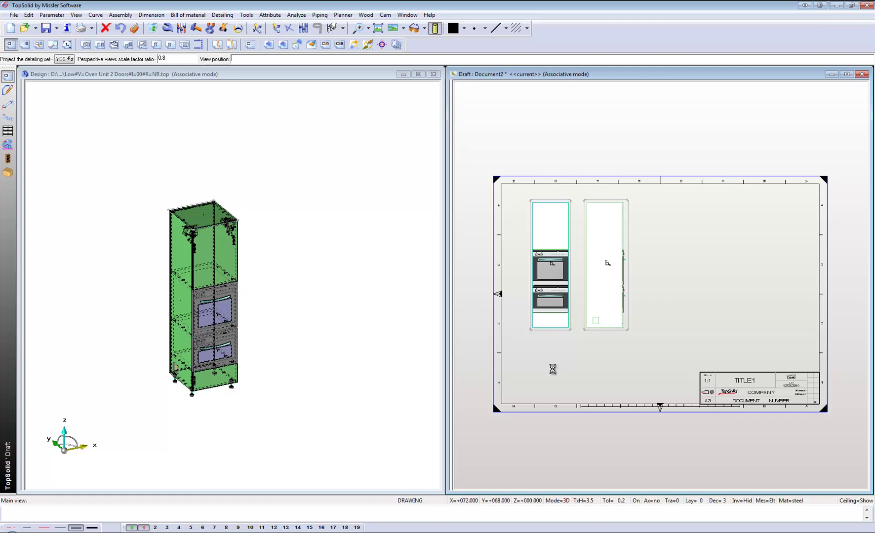
{"action": "left_click", "coordinate": [553, 368]}
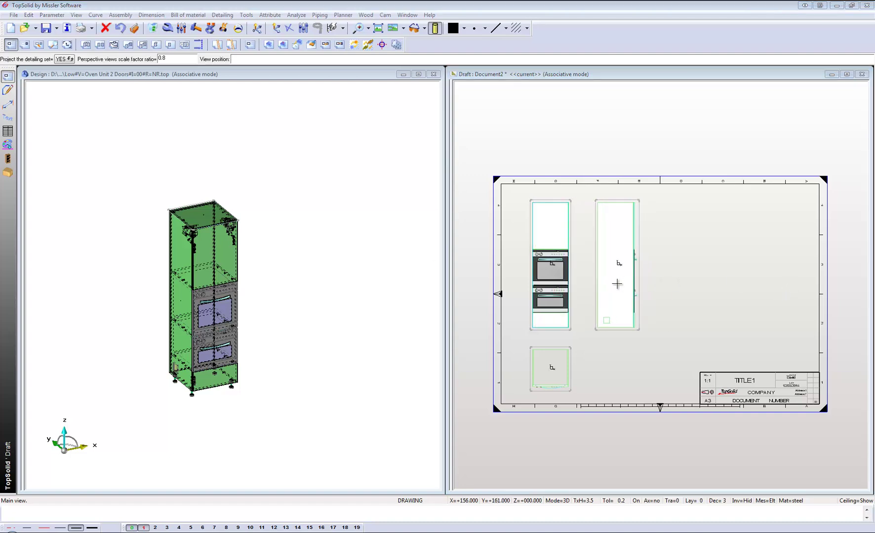
{"action": "left_click", "coordinate": [620, 283]}
{"action": "key", "text": "Return"}
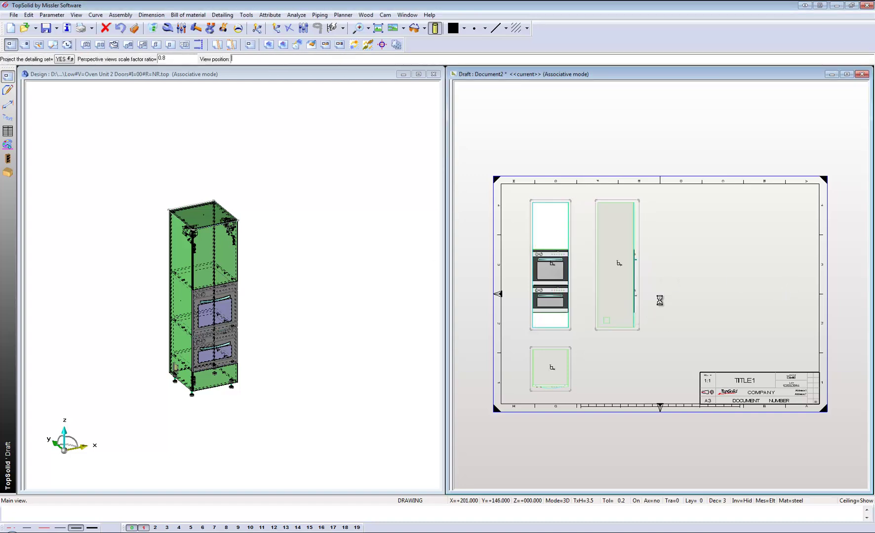
Add a perspective view of the cabinet with a 0.8 scale ratio and move it near the sheet's right border, above the title block
{"action": "left_click", "coordinate": [652, 354]}
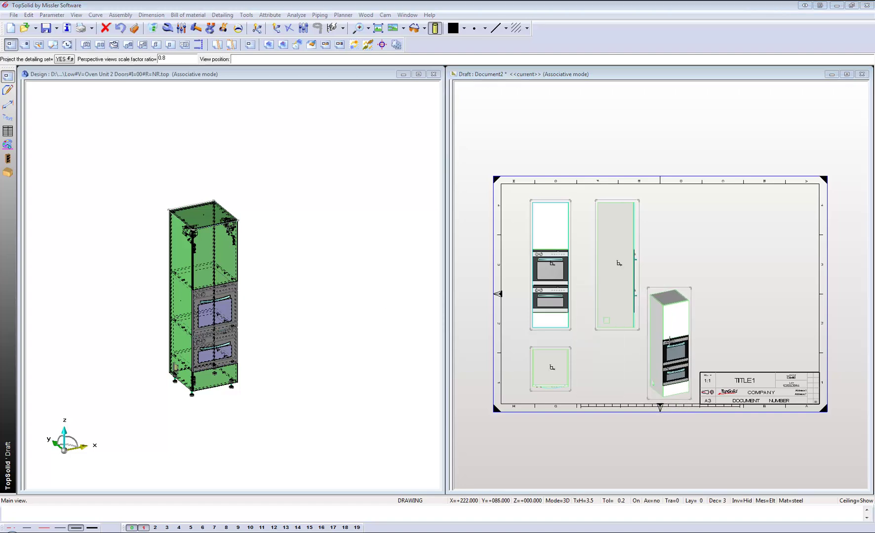
{"action": "left_click", "coordinate": [671, 340]}
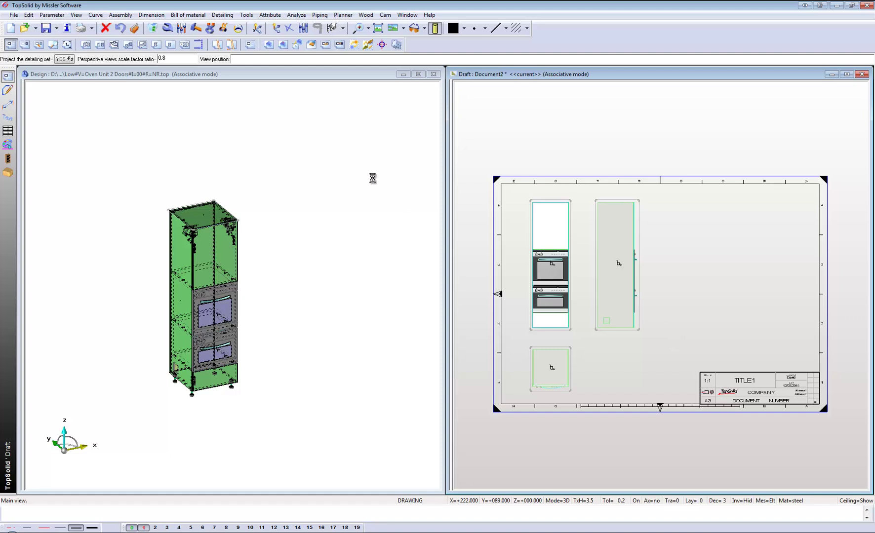
{"action": "left_click", "coordinate": [223, 28]}
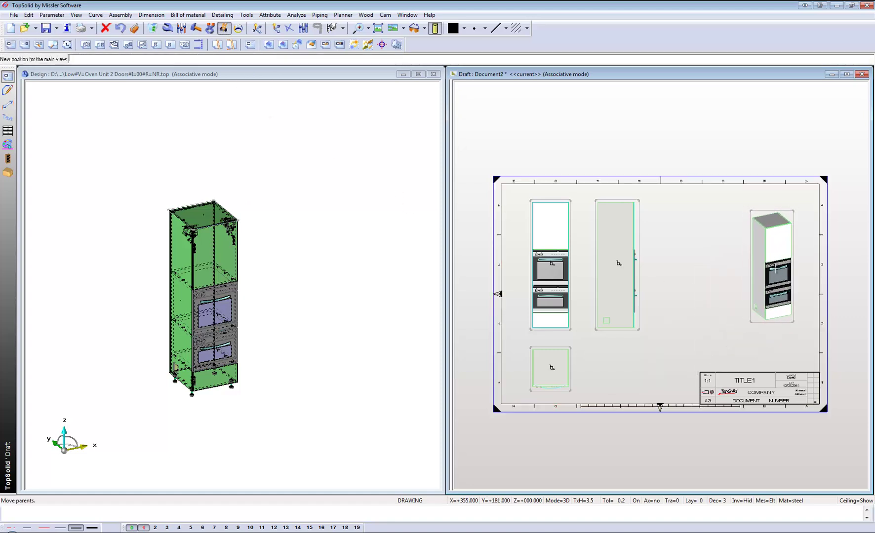
{"action": "left_click", "coordinate": [776, 268]}
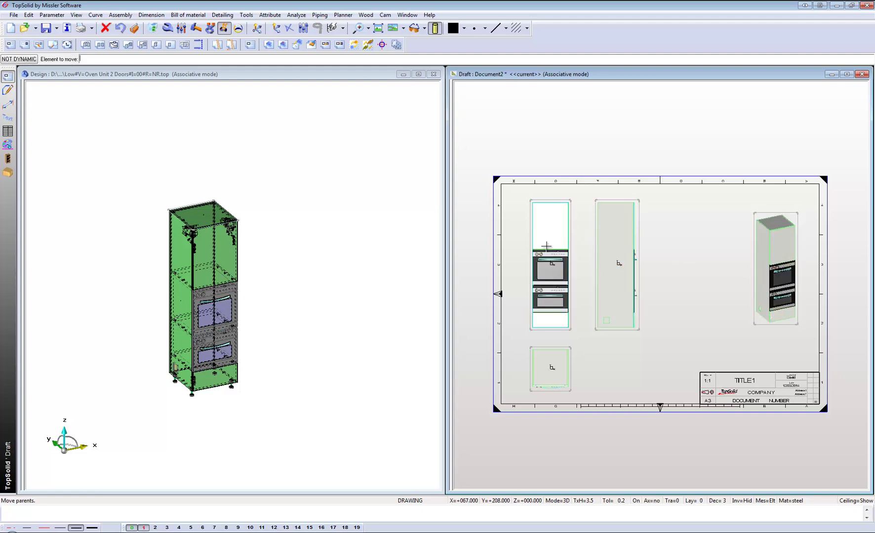
Start a full section on the front view with a vertical cutting line near the middle of the cabinet
{"action": "left_click", "coordinate": [88, 45]}
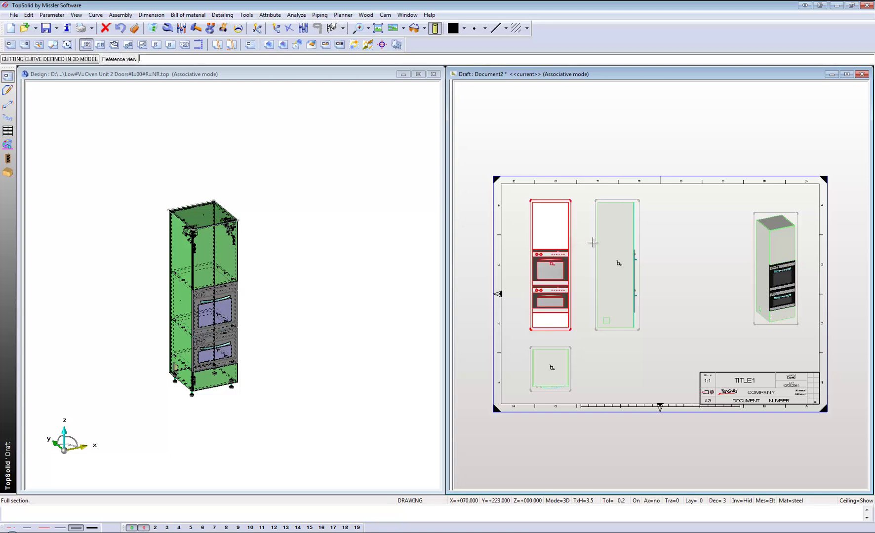
{"action": "left_click", "coordinate": [551, 203]}
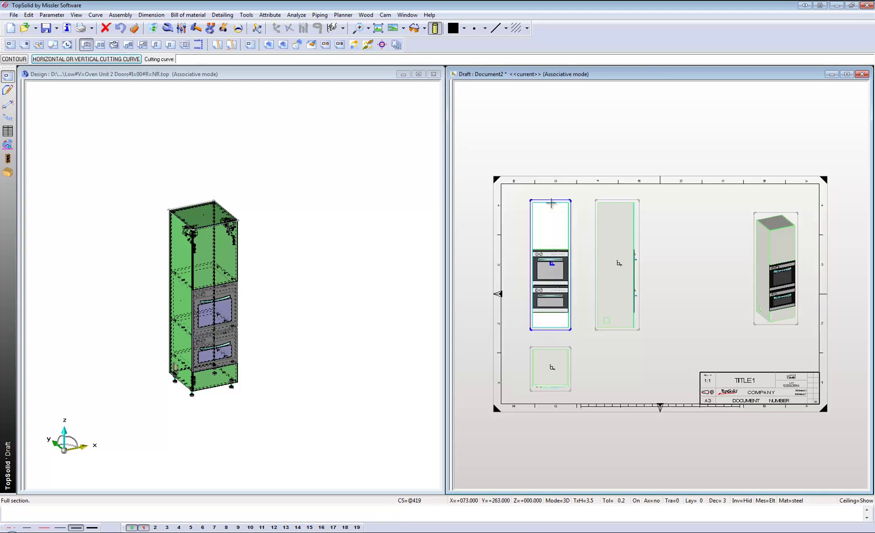
{"action": "left_click", "coordinate": [111, 60]}
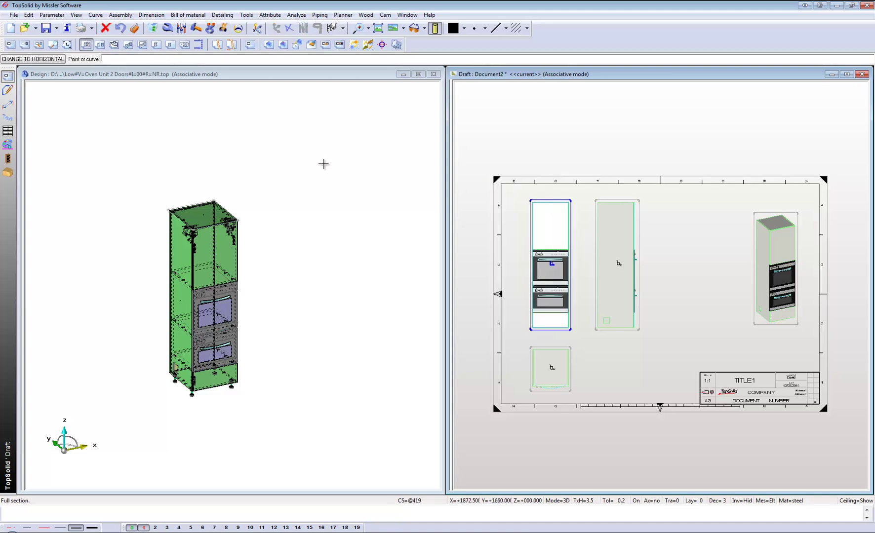
{"action": "left_click", "coordinate": [548, 244]}
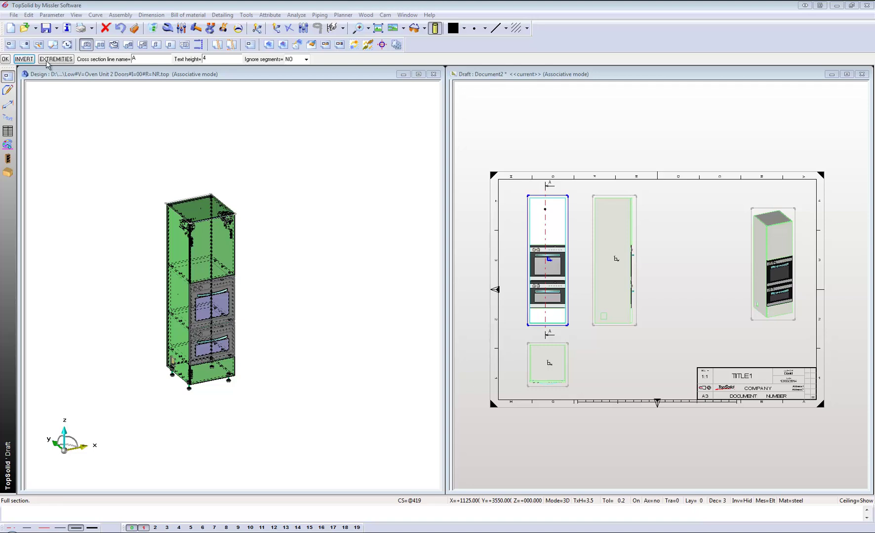
Invert the direction of section line A and place the section view, with hidden lines hidden, between the side and perspective views
{"action": "left_click", "coordinate": [30, 59]}
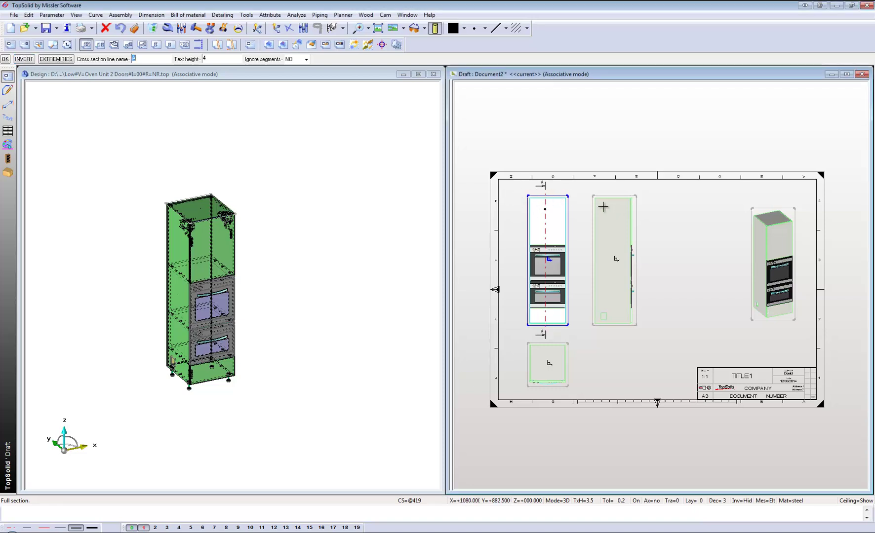
{"action": "key", "text": "Return"}
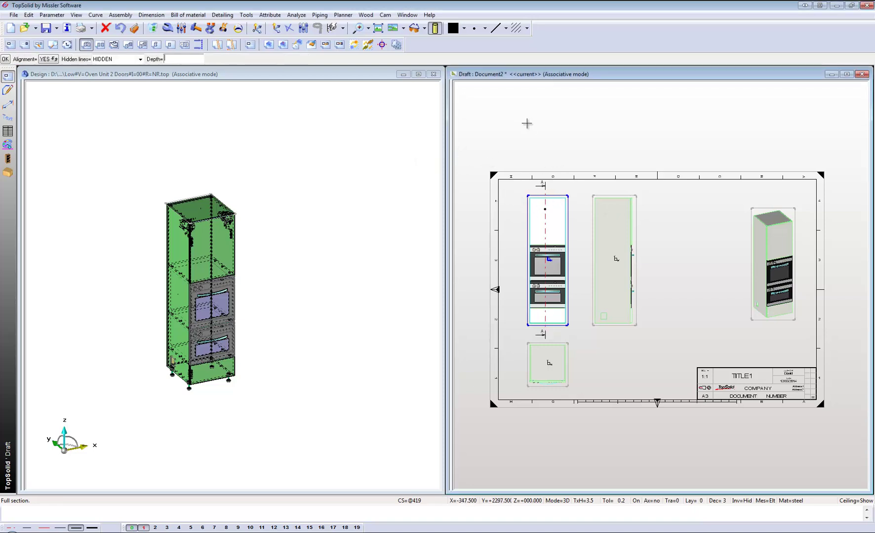
{"action": "key", "text": "Return"}
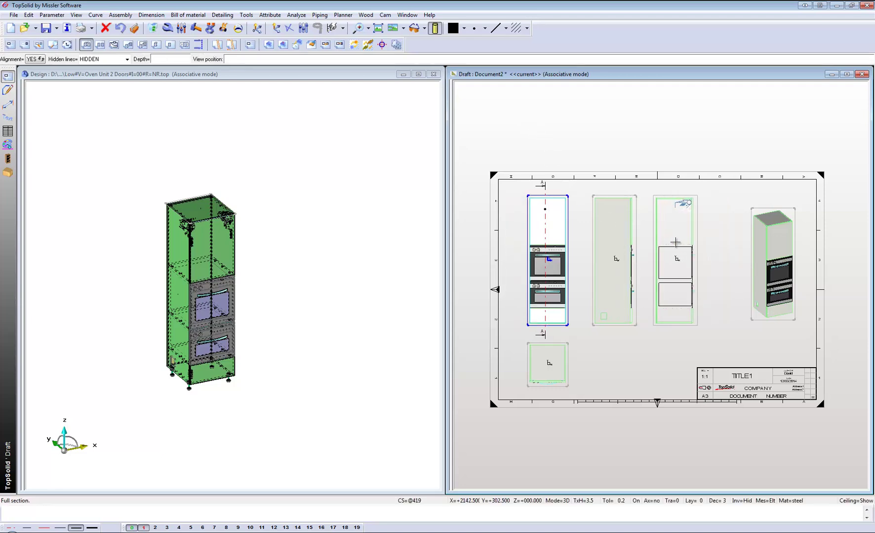
{"action": "left_click", "coordinate": [694, 215]}
{"action": "scroll", "coordinate": [694, 215], "scroll_direction": "up", "scroll_amount": 5}
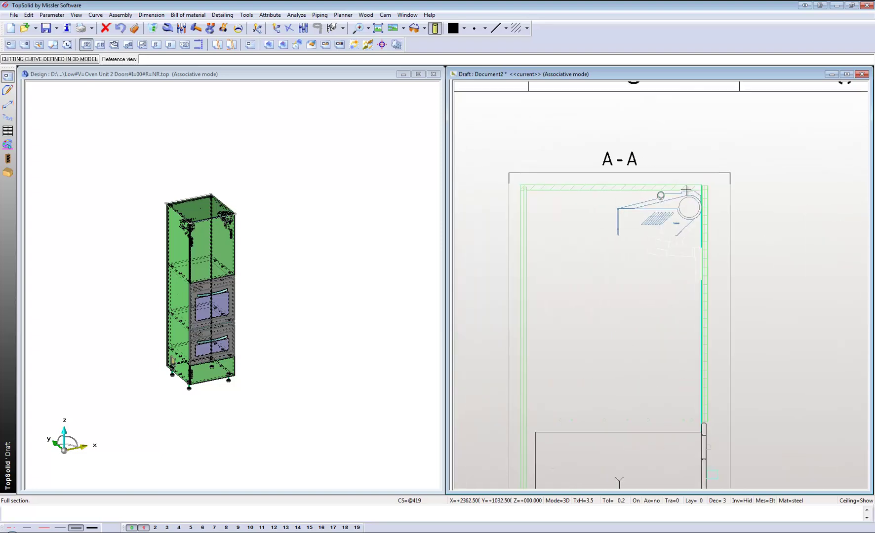
{"action": "scroll", "coordinate": [683, 180], "scroll_direction": "down", "scroll_amount": 4}
{"action": "scroll", "coordinate": [693, 350], "scroll_direction": "up", "scroll_amount": 4}
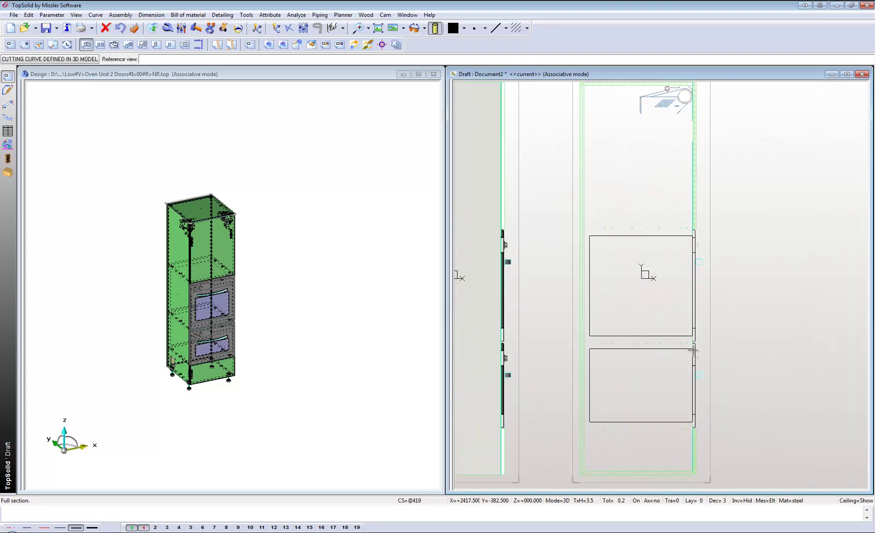
{"action": "scroll", "coordinate": [693, 350], "scroll_direction": "down", "scroll_amount": 5}
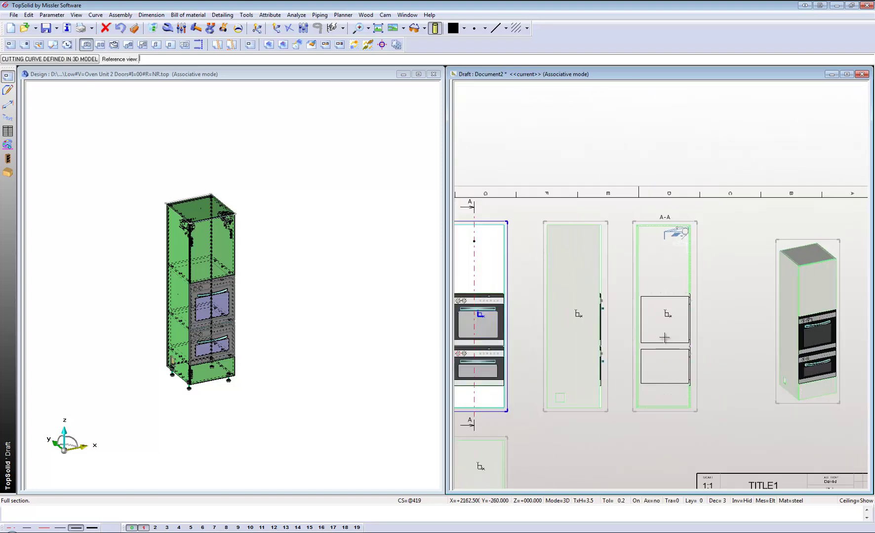
Create a circular detail view, about 65 mm in radius, around the lower oven's bottom front edge in section A-A and place it below the side view
{"action": "scroll", "coordinate": [607, 287], "scroll_direction": "down", "scroll_amount": 4}
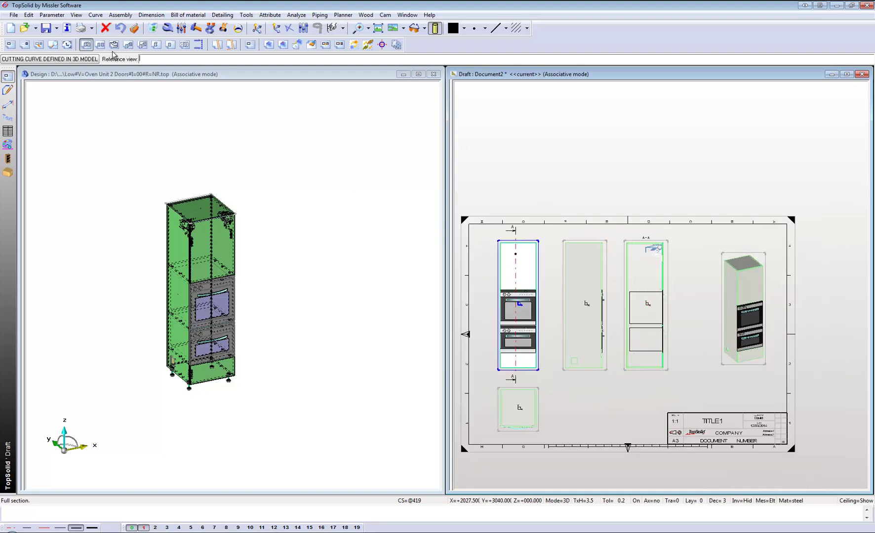
{"action": "left_click", "coordinate": [53, 45]}
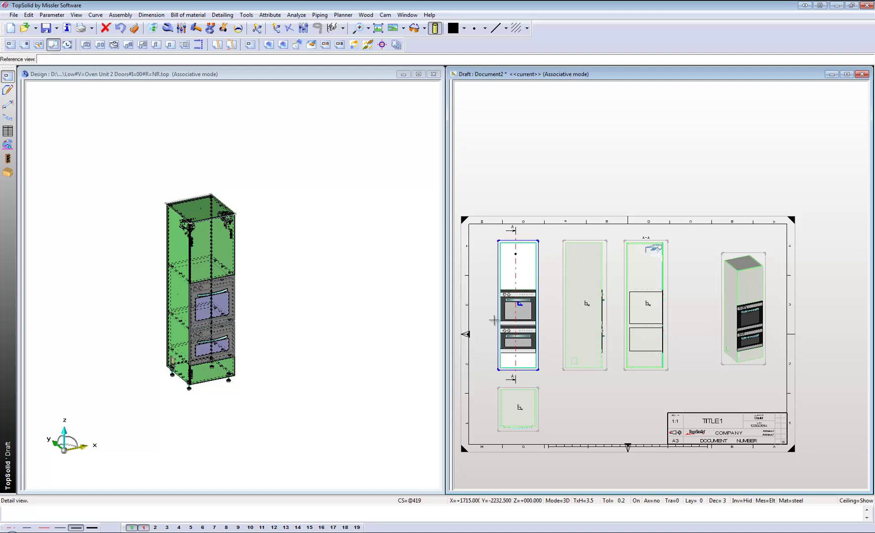
{"action": "scroll", "coordinate": [661, 344], "scroll_direction": "up", "scroll_amount": 6}
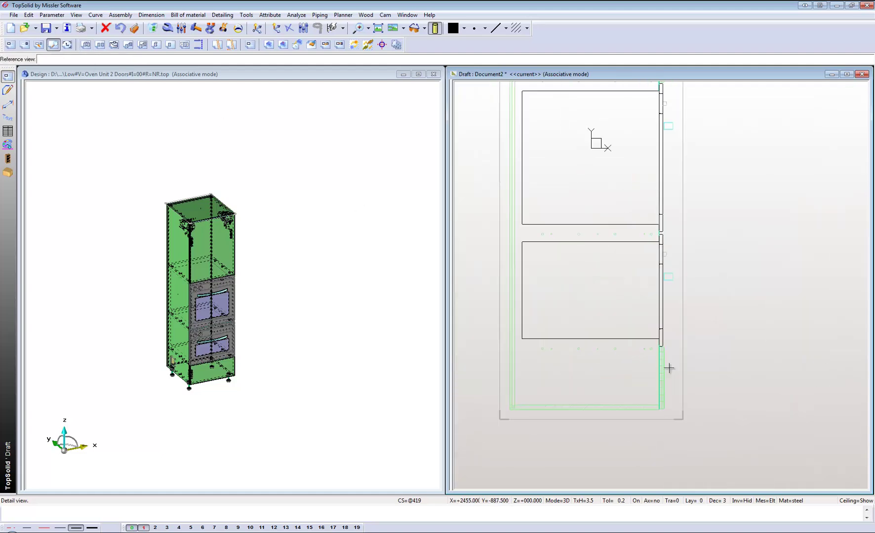
{"action": "left_click", "coordinate": [659, 341]}
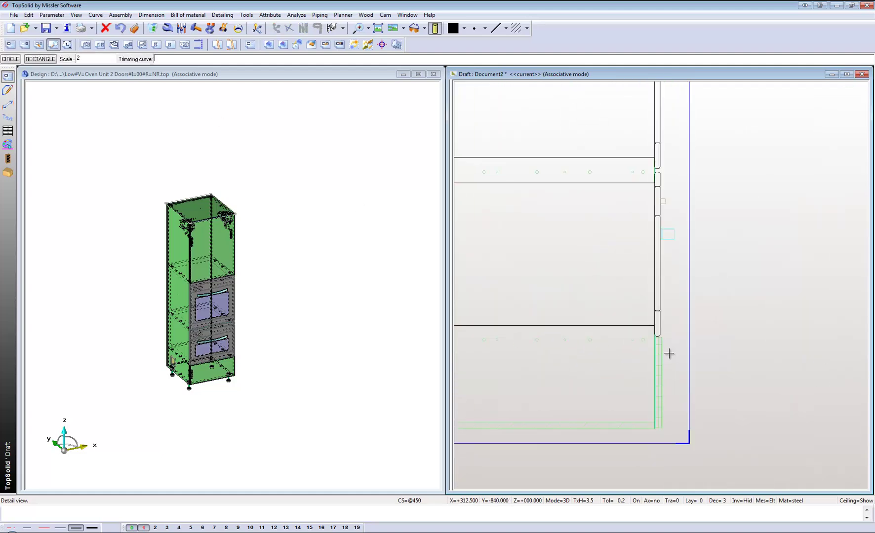
{"action": "key", "text": "Return"}
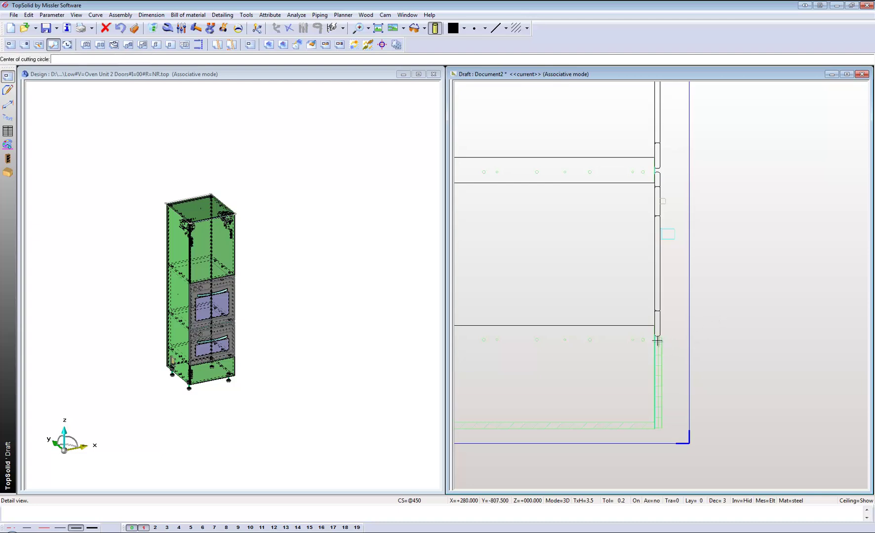
{"action": "left_click", "coordinate": [657, 339]}
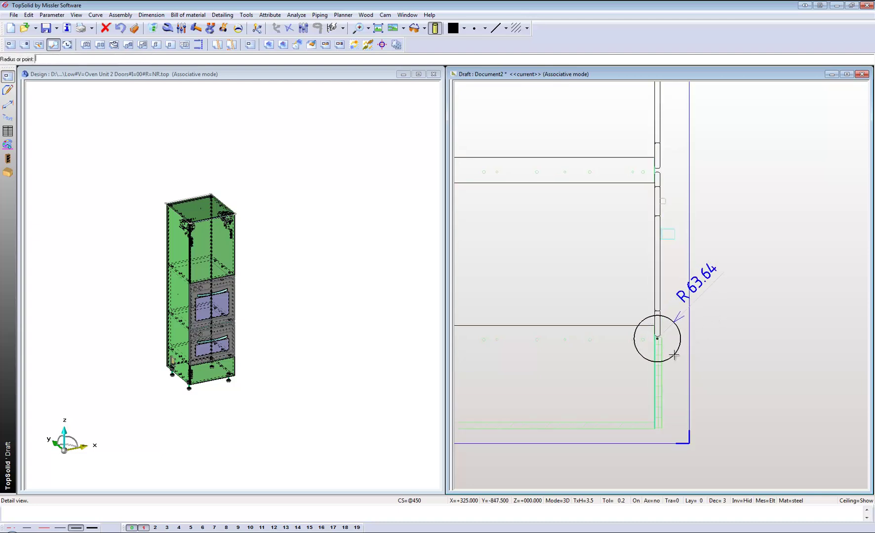
{"action": "left_click", "coordinate": [673, 355]}
{"action": "scroll", "coordinate": [671, 350], "scroll_direction": "down", "scroll_amount": 5}
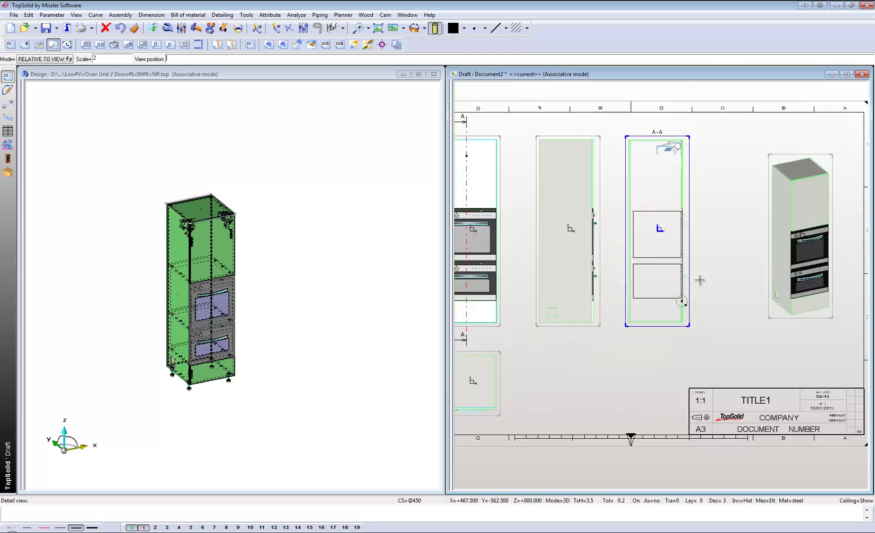
{"action": "left_click", "coordinate": [612, 353]}
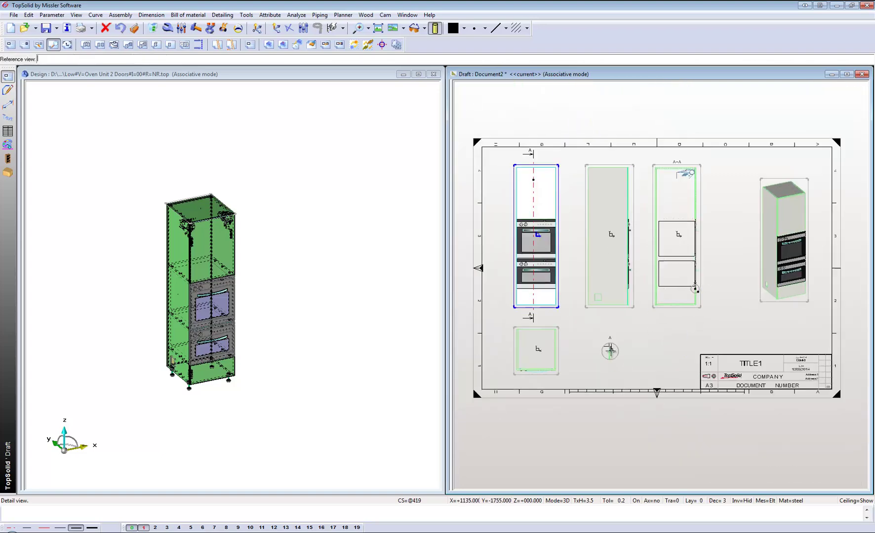
Enlarge detail view A by increasing its scaling factor relative to the drawing
{"action": "scroll", "coordinate": [613, 352], "scroll_direction": "up", "scroll_amount": 3}
{"action": "scroll", "coordinate": [612, 353], "scroll_direction": "up", "scroll_amount": 3}
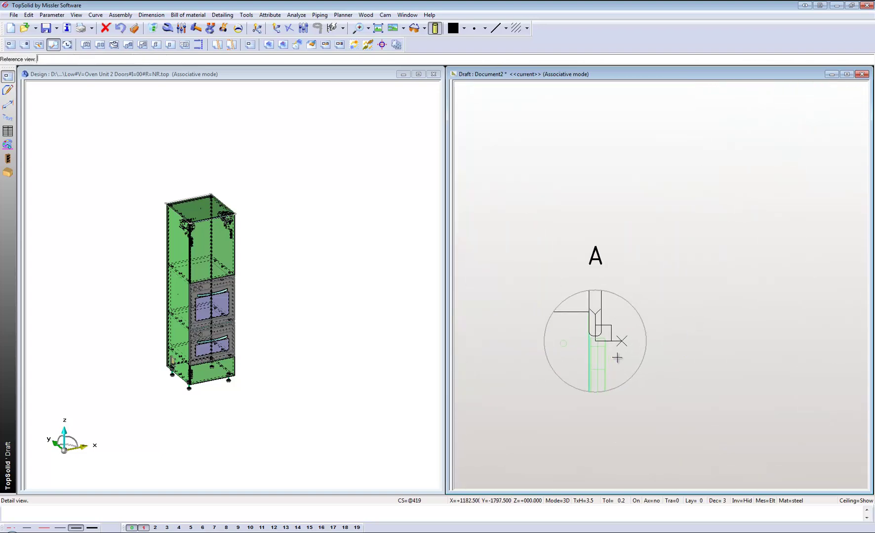
{"action": "scroll", "coordinate": [620, 358], "scroll_direction": "down", "scroll_amount": 2}
{"action": "scroll", "coordinate": [621, 358], "scroll_direction": "down", "scroll_amount": 2}
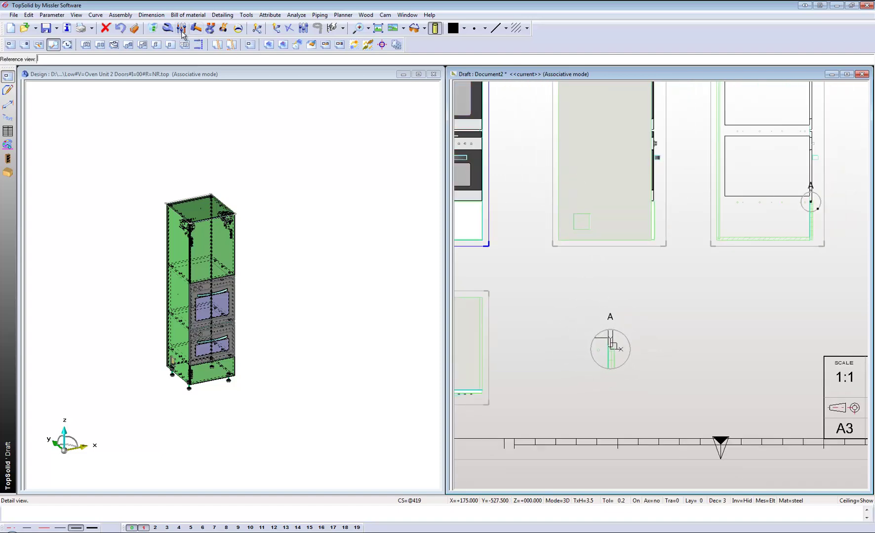
{"action": "left_click", "coordinate": [168, 29]}
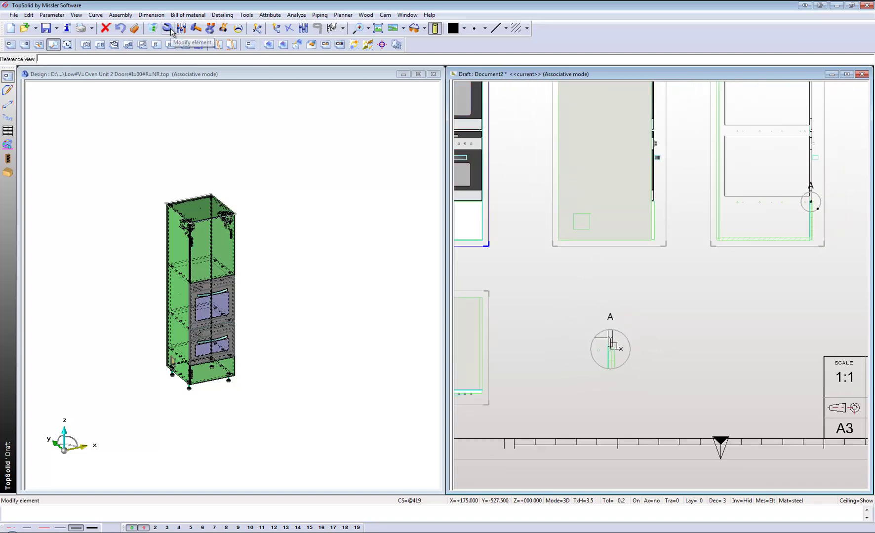
{"action": "left_click", "coordinate": [623, 337]}
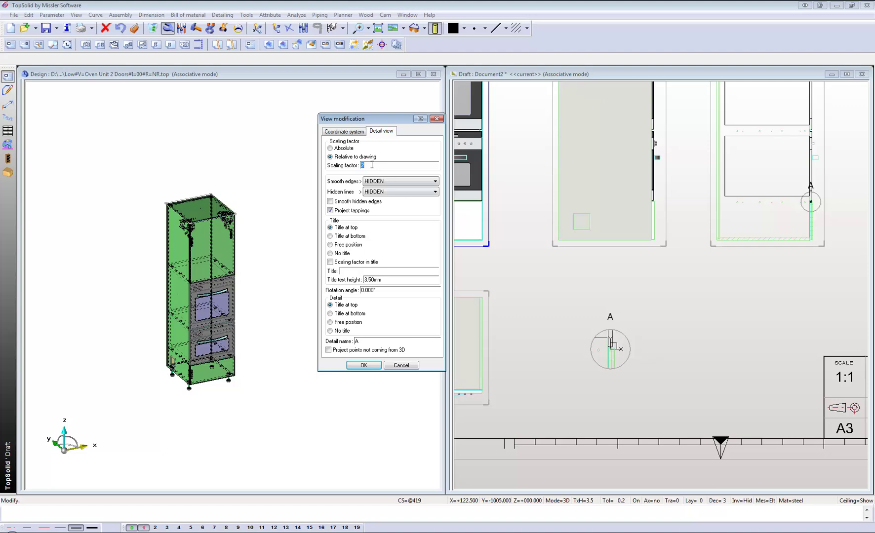
{"action": "left_click_drag", "start_coordinate": [399, 125], "coordinate": [513, 131]}
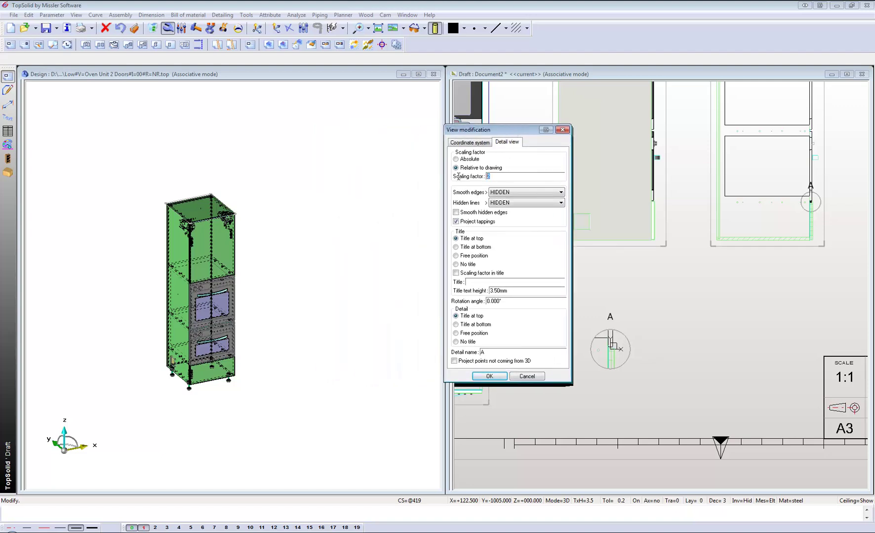
{"action": "key", "text": "Return"}
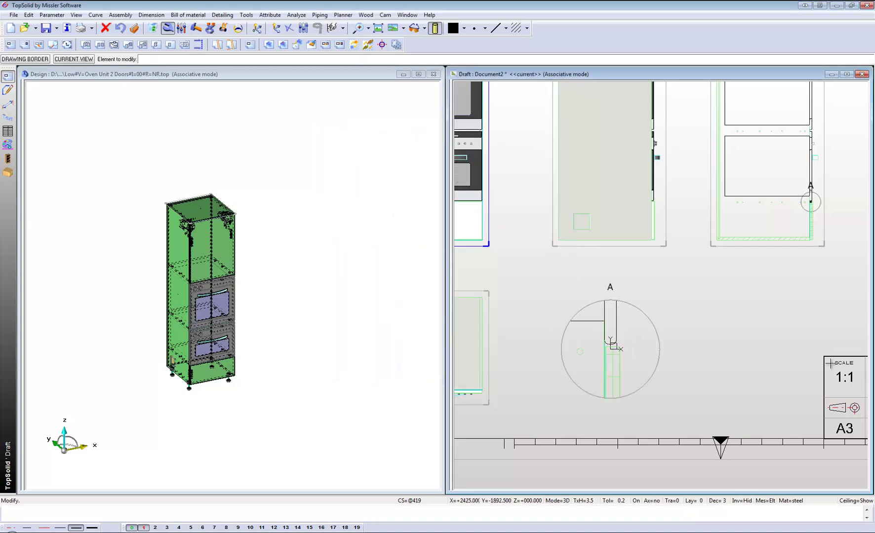
Show the front view's hidden lines as solid lines and turn off its shading
{"action": "scroll", "coordinate": [645, 259], "scroll_direction": "down", "scroll_amount": 3}
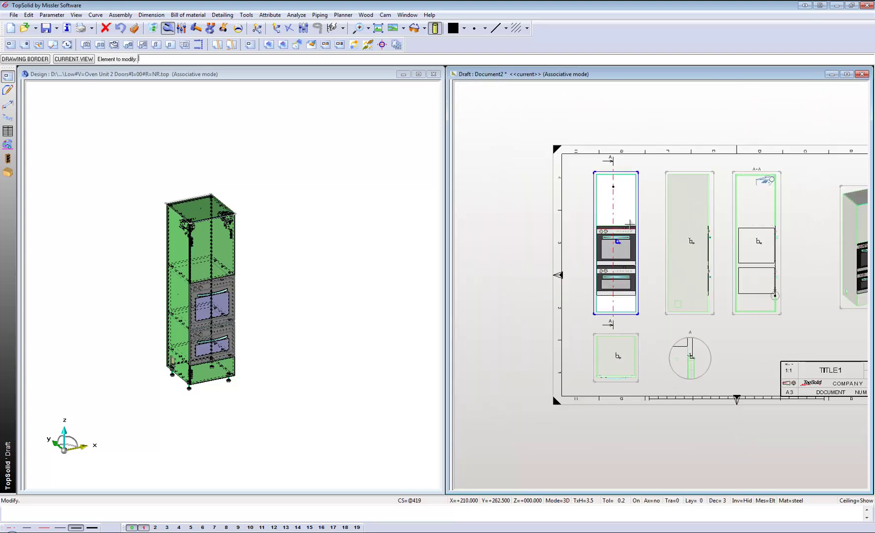
{"action": "left_click", "coordinate": [627, 225]}
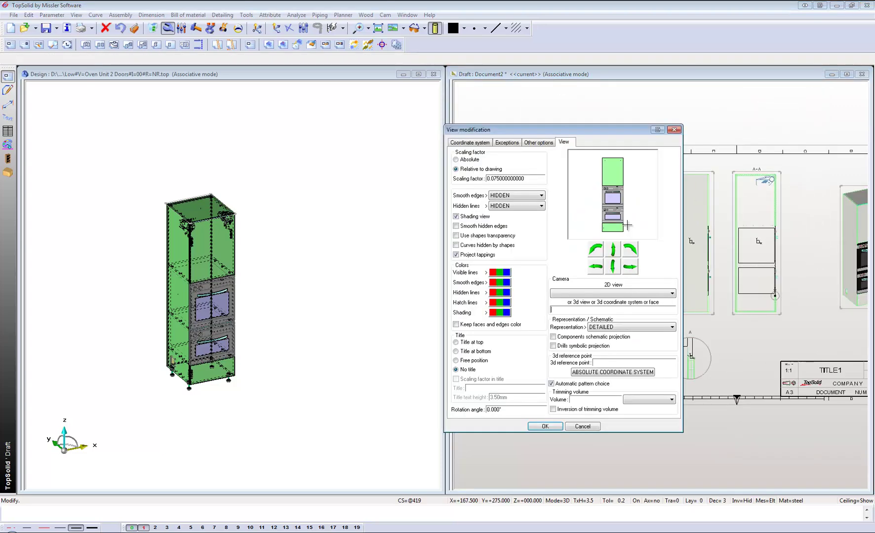
{"action": "left_click", "coordinate": [508, 207]}
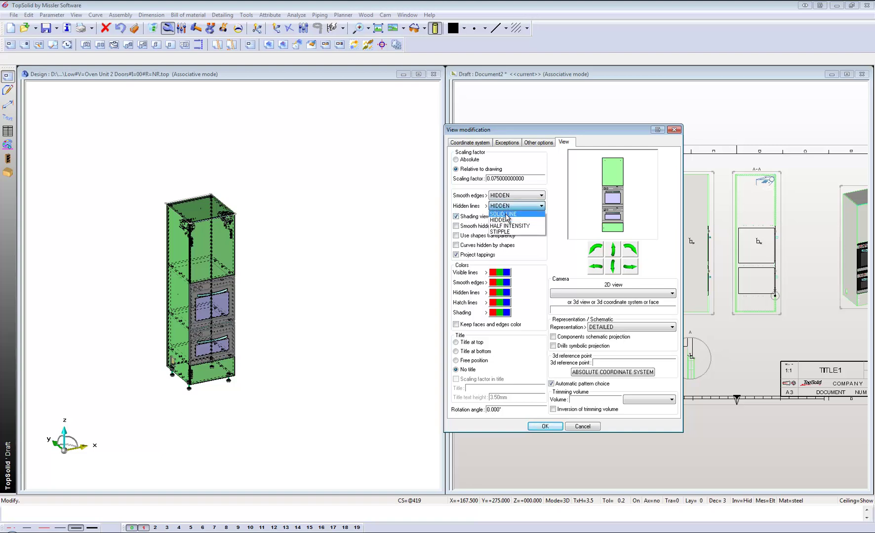
{"action": "left_click", "coordinate": [506, 216]}
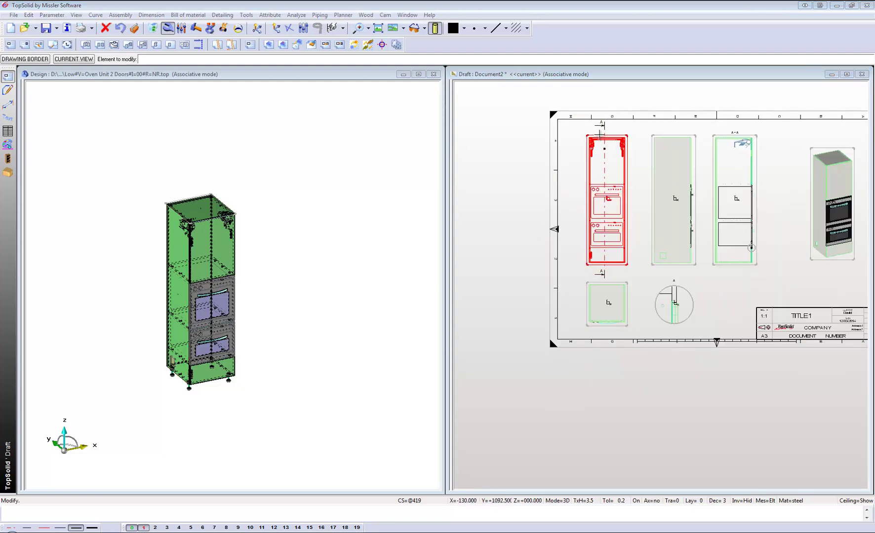
Create a circular detail view at scale 2 around the upper-left hinge in the front view and place it beside detail view A
{"action": "scroll", "coordinate": [591, 130], "scroll_direction": "up", "scroll_amount": 2}
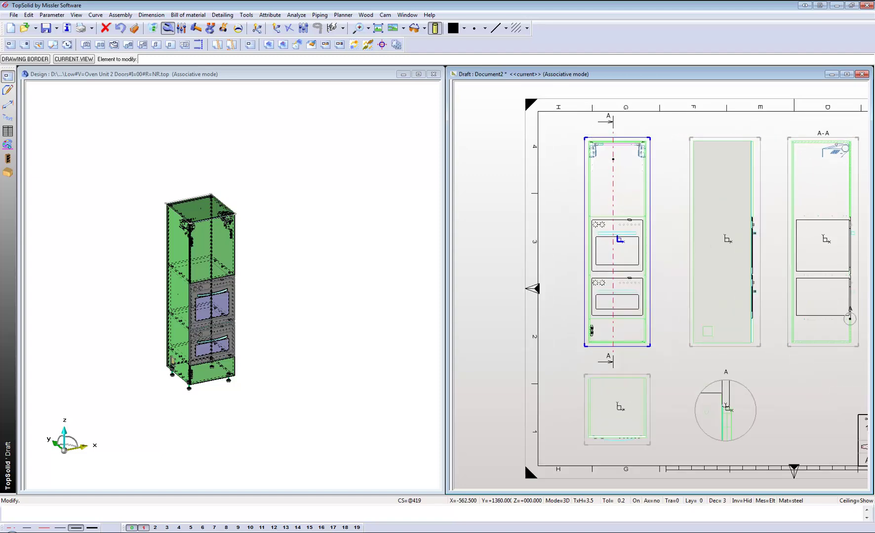
{"action": "left_click", "coordinate": [53, 44]}
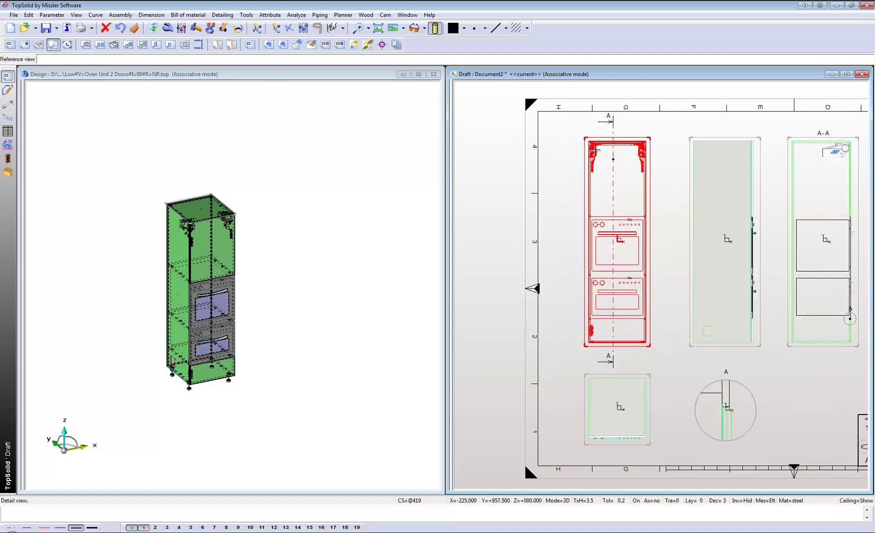
{"action": "left_click", "coordinate": [592, 151]}
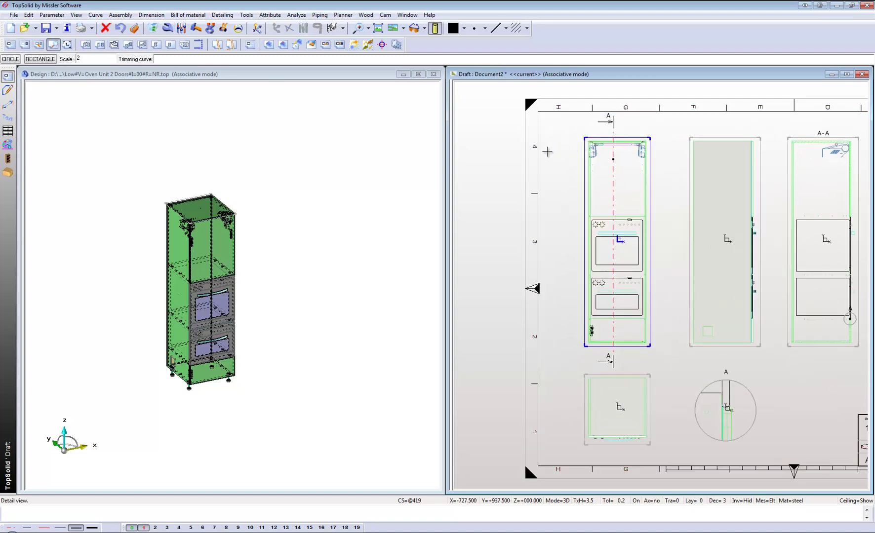
{"action": "left_click", "coordinate": [596, 151]}
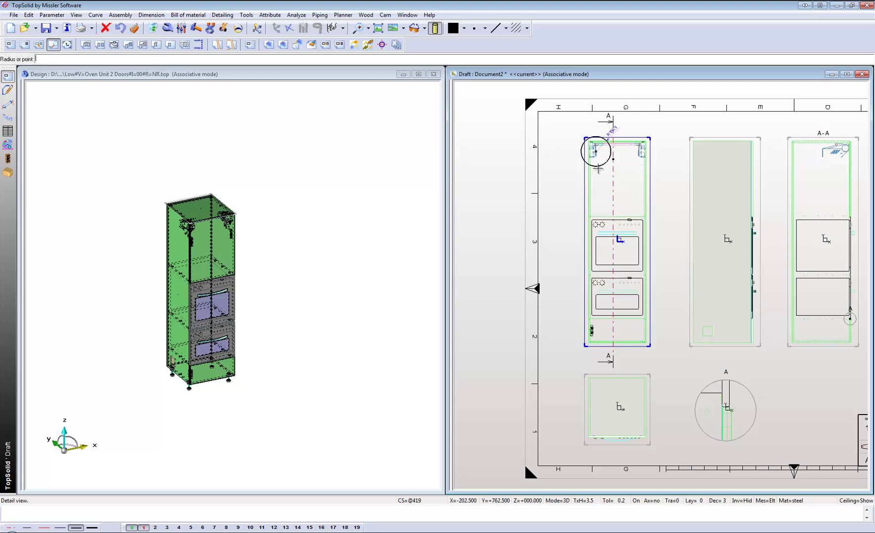
{"action": "left_click", "coordinate": [598, 169]}
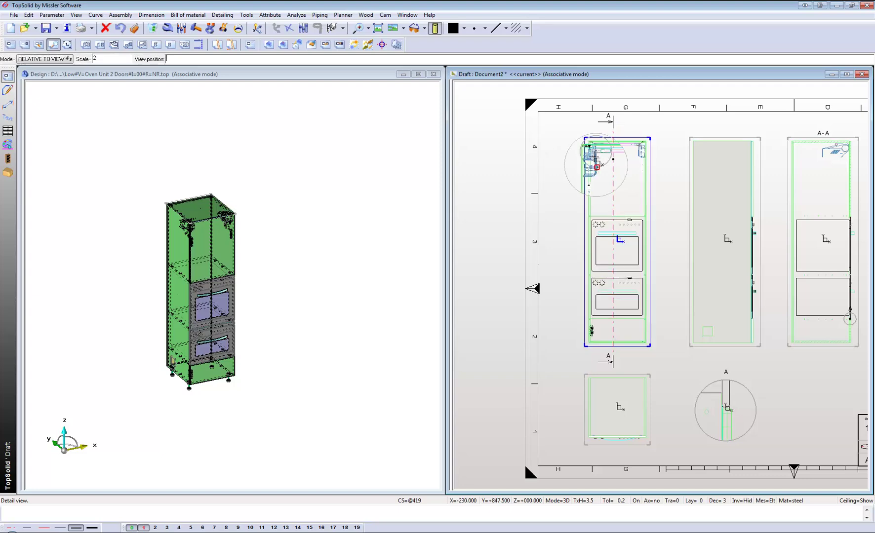
{"action": "scroll", "coordinate": [591, 153], "scroll_direction": "down", "scroll_amount": 2}
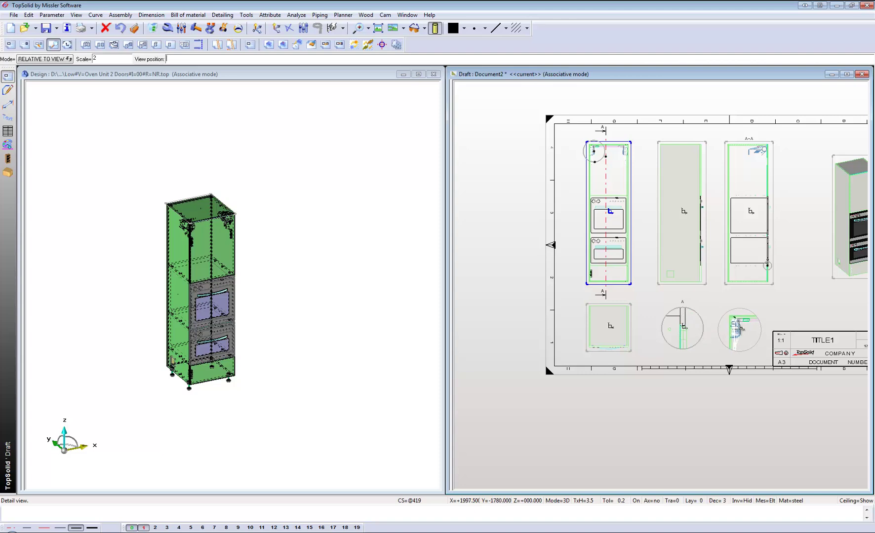
{"action": "left_click", "coordinate": [760, 335]}
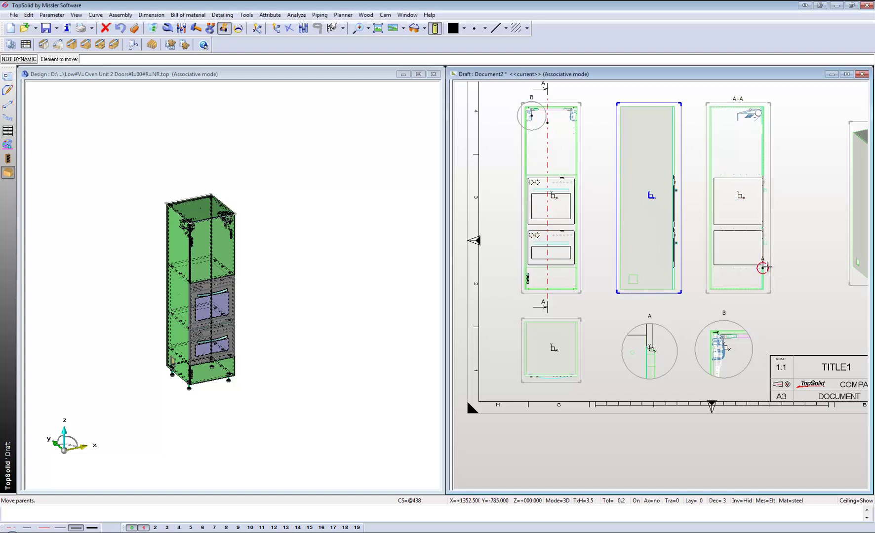
Move detail A's cutting circle down to the bottom front corner of the cabinet in section A-A
{"action": "left_click", "coordinate": [768, 266]}
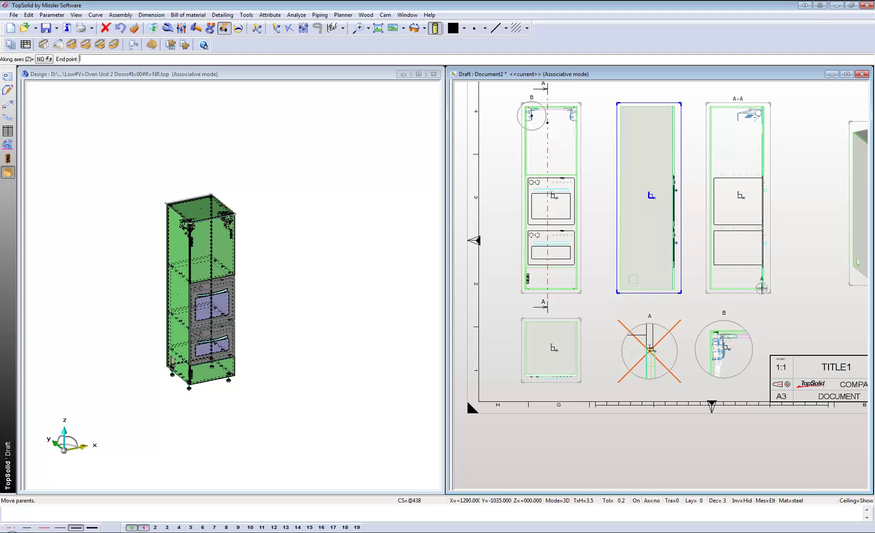
{"action": "left_click", "coordinate": [762, 288]}
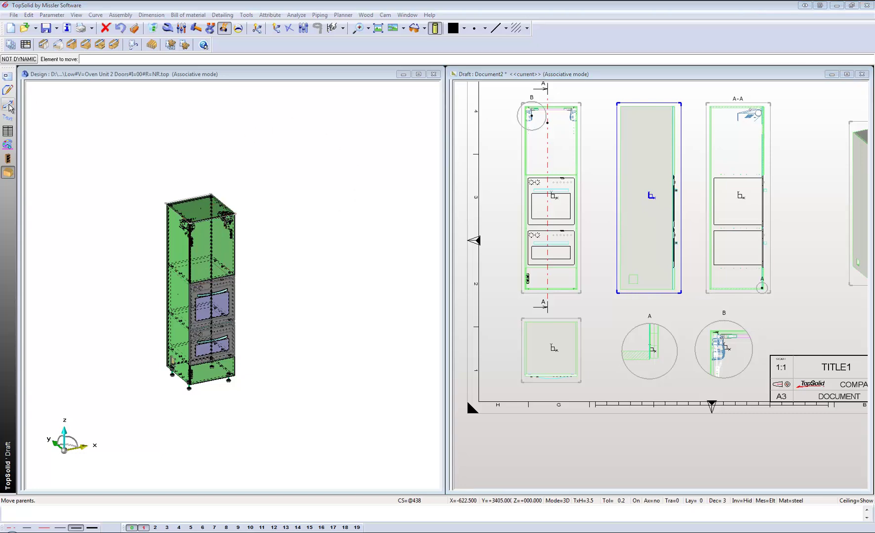
Dimension the bottom panel's thickness in detail view A, placing the dimension outside the circle
{"action": "left_click", "coordinate": [8, 105]}
{"action": "scroll", "coordinate": [678, 346], "scroll_direction": "up", "scroll_amount": 3}
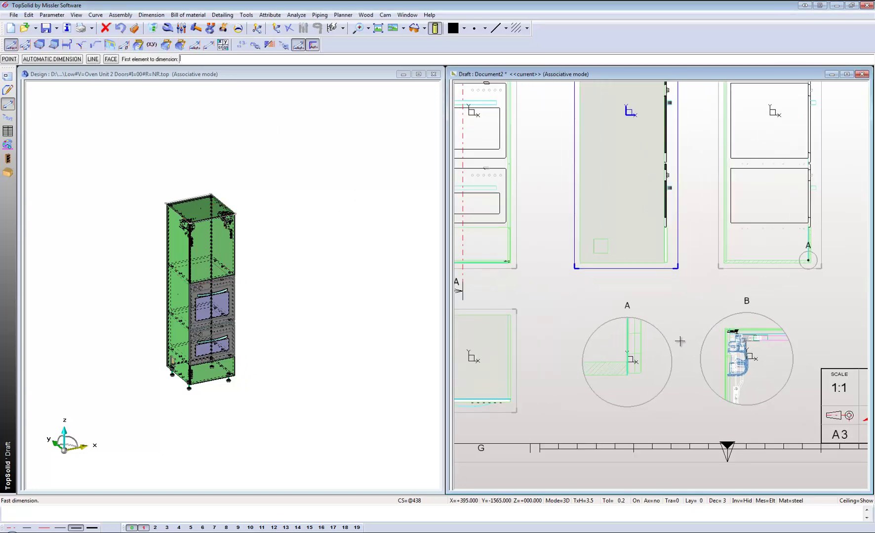
{"action": "scroll", "coordinate": [641, 365], "scroll_direction": "up", "scroll_amount": 2}
{"action": "left_click", "coordinate": [575, 392]}
{"action": "left_click", "coordinate": [588, 366]}
{"action": "left_click", "coordinate": [724, 370]}
Dimension the cabinet's overall width in the front view, placing the dimension above the cabinet
{"action": "scroll", "coordinate": [617, 368], "scroll_direction": "down", "scroll_amount": 6}
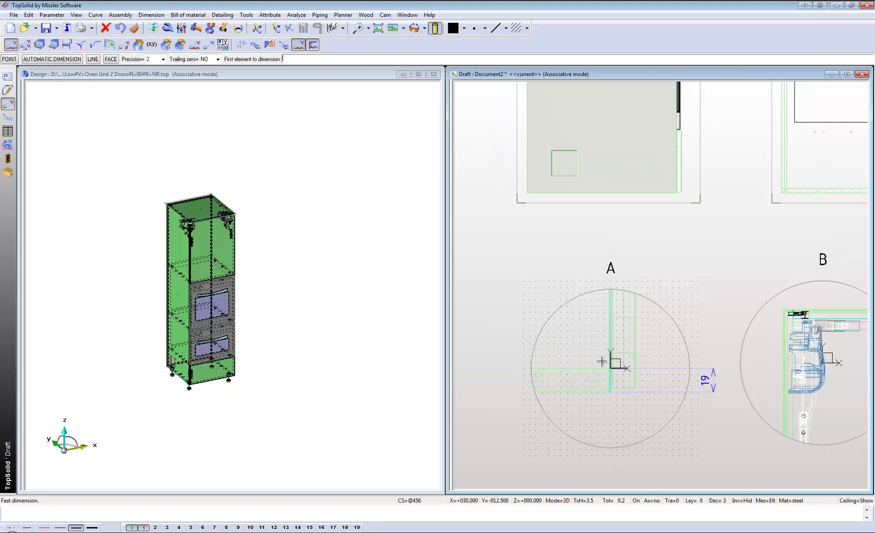
{"action": "scroll", "coordinate": [528, 201], "scroll_direction": "up", "scroll_amount": 2}
{"action": "scroll", "coordinate": [528, 201], "scroll_direction": "up", "scroll_amount": 2}
{"action": "left_click", "coordinate": [682, 210]}
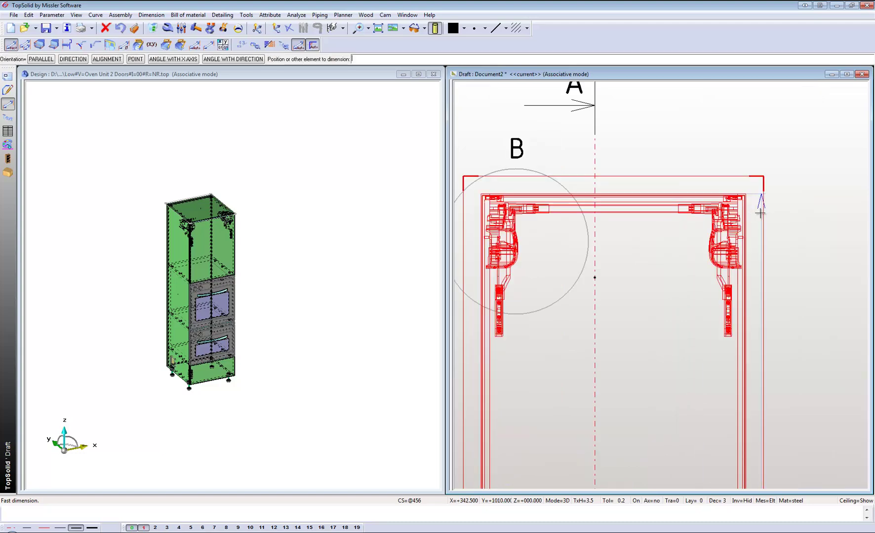
{"action": "left_click", "coordinate": [743, 201]}
{"action": "scroll", "coordinate": [739, 197], "scroll_direction": "down", "scroll_amount": 2}
{"action": "scroll", "coordinate": [721, 172], "scroll_direction": "down", "scroll_amount": 2}
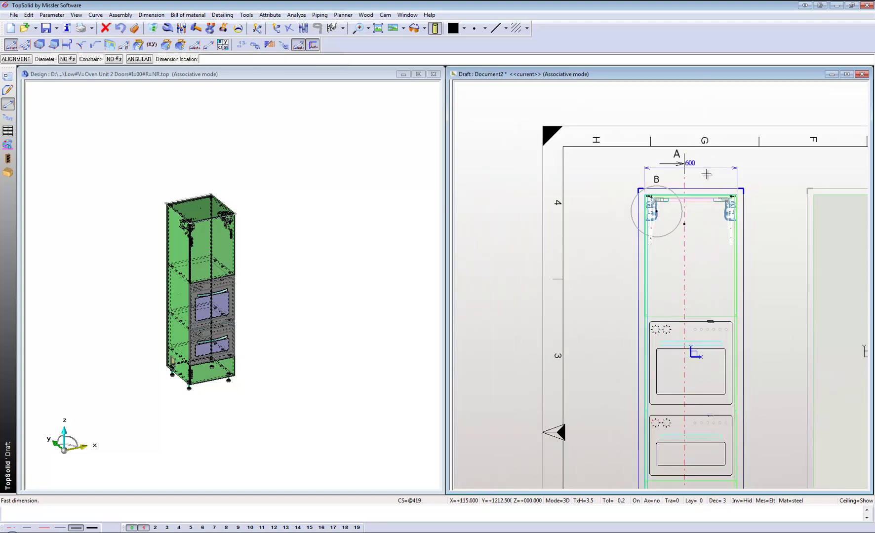
{"action": "left_click", "coordinate": [705, 172]}
Dimension the cabinet's overall width in the top view, placing the dimension above that view
{"action": "scroll", "coordinate": [668, 270], "scroll_direction": "down", "scroll_amount": 4}
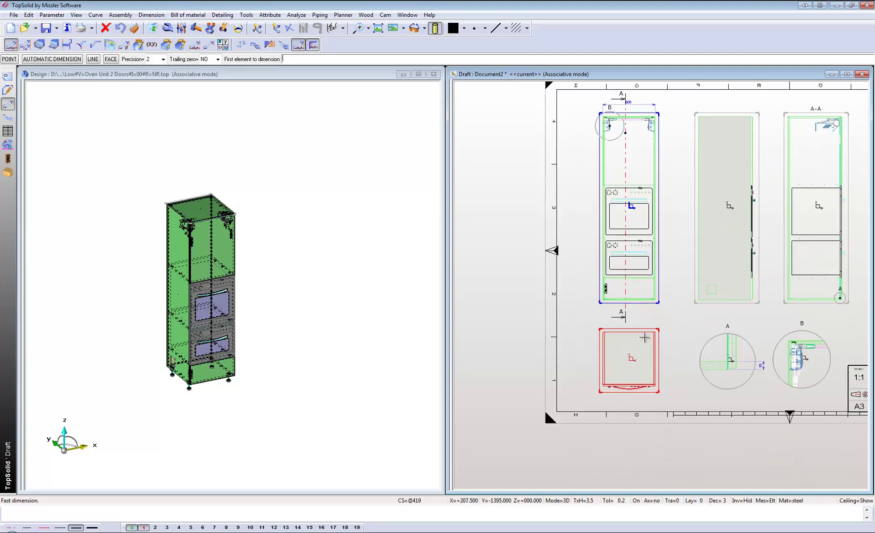
{"action": "scroll", "coordinate": [645, 324], "scroll_direction": "up", "scroll_amount": 4}
{"action": "left_click", "coordinate": [679, 331]}
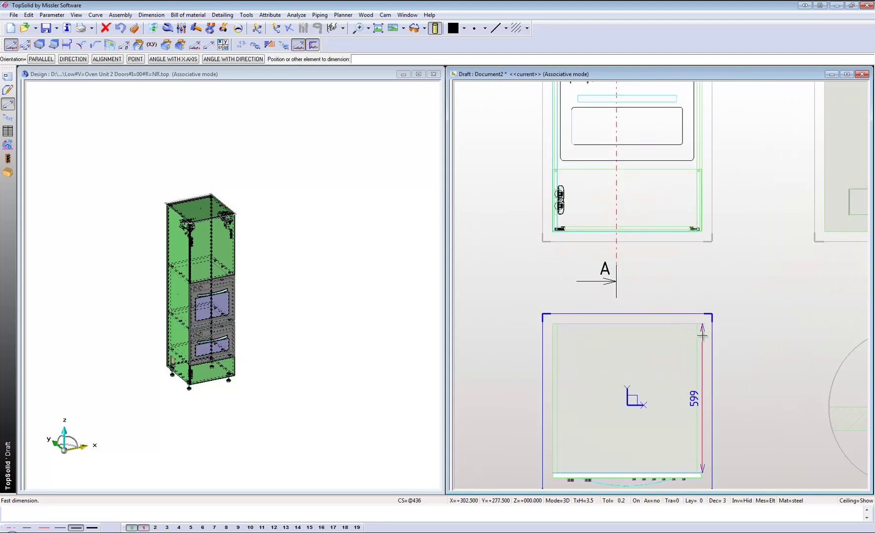
{"action": "left_click", "coordinate": [701, 330]}
{"action": "left_click", "coordinate": [607, 296]}
{"action": "scroll", "coordinate": [593, 375], "scroll_direction": "down", "scroll_amount": 1}
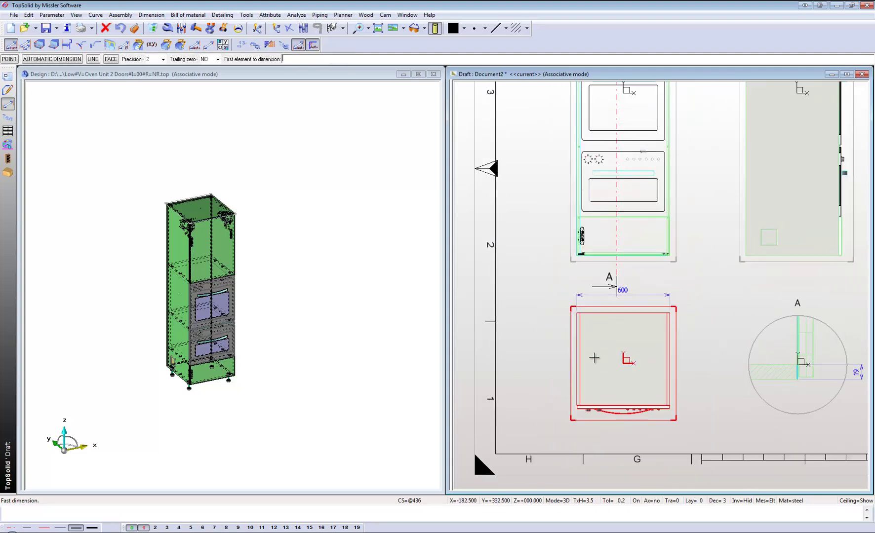
Dimension the radius of the curved oven handle in the top view, placing the dimension below the cabinet's front edge
{"action": "scroll", "coordinate": [625, 406], "scroll_direction": "up", "scroll_amount": 5}
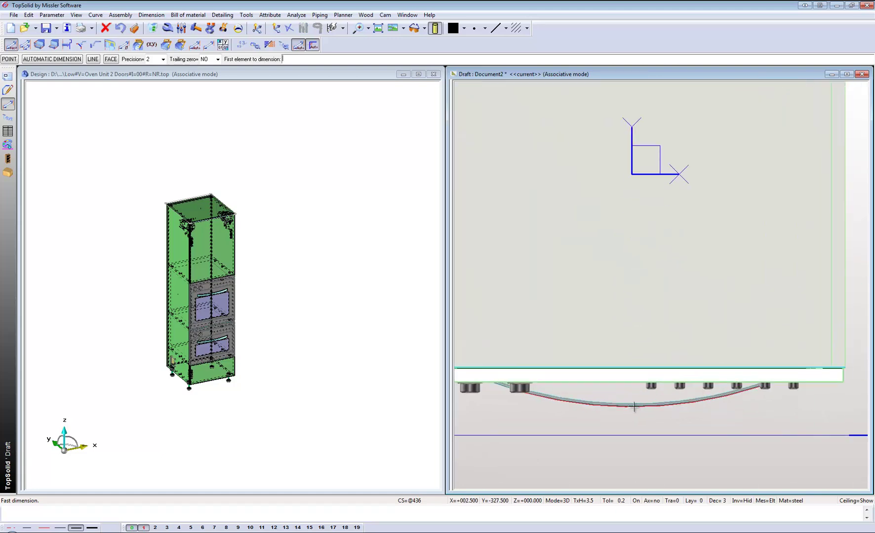
{"action": "left_click", "coordinate": [637, 408]}
{"action": "scroll", "coordinate": [636, 408], "scroll_direction": "down", "scroll_amount": 4}
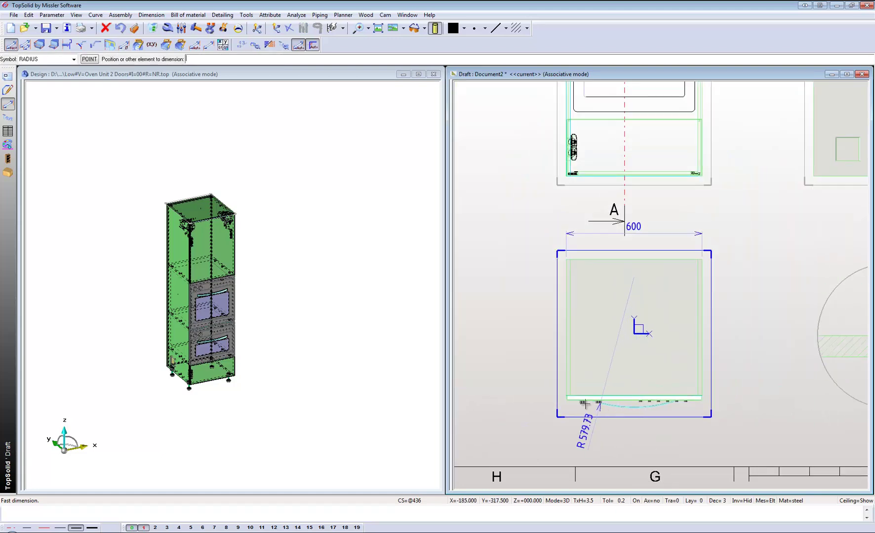
{"action": "left_click", "coordinate": [600, 430]}
{"action": "scroll", "coordinate": [519, 390], "scroll_direction": "down", "scroll_amount": 3}
Dimension the width and height of the square cutout in the side view, placing the dimensions above and beside it
{"action": "scroll", "coordinate": [486, 413], "scroll_direction": "up", "scroll_amount": 5}
{"action": "scroll", "coordinate": [566, 360], "scroll_direction": "up", "scroll_amount": 3}
{"action": "scroll", "coordinate": [552, 322], "scroll_direction": "up", "scroll_amount": 3}
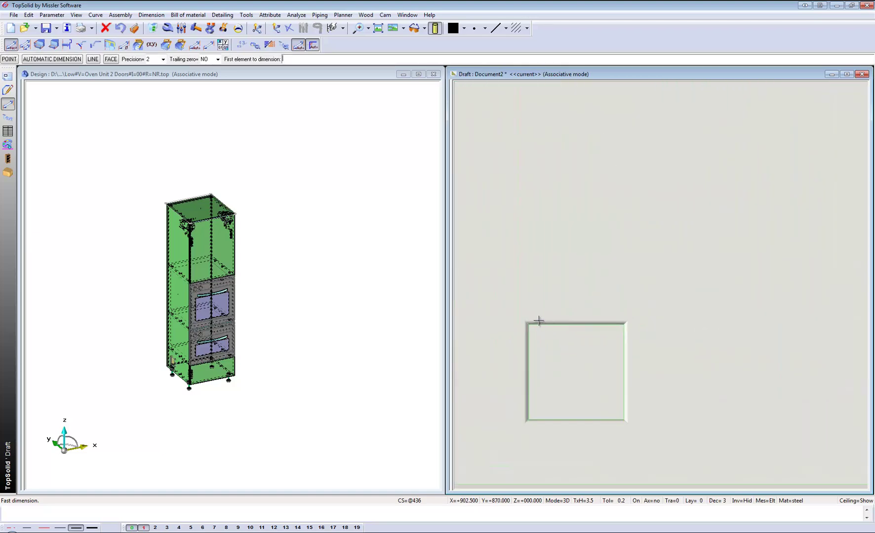
{"action": "left_click", "coordinate": [542, 326]}
{"action": "left_click", "coordinate": [565, 292]}
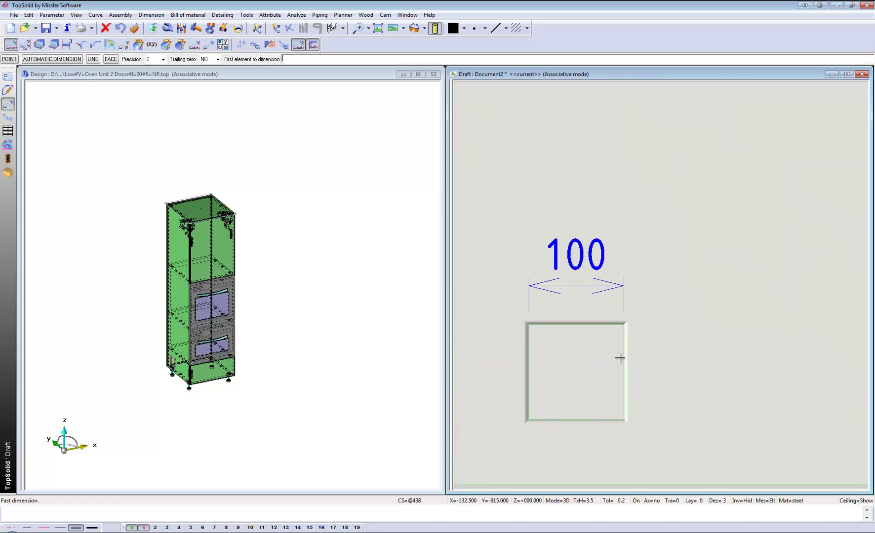
{"action": "left_click", "coordinate": [631, 358]}
{"action": "left_click", "coordinate": [672, 361]}
{"action": "scroll", "coordinate": [685, 340], "scroll_direction": "down", "scroll_amount": 2}
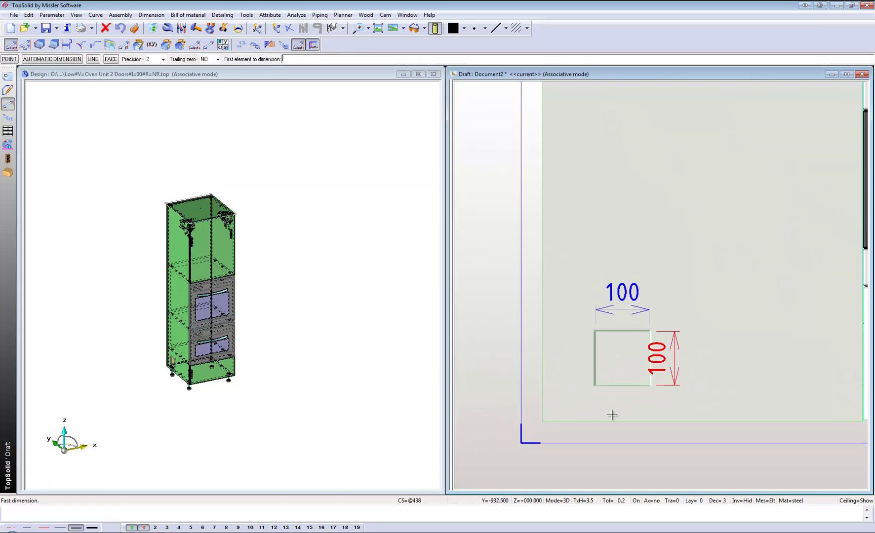
Dimension the square cutout's distance from the cabinet's rear edge and the cabinet's overall depth in the side view
{"action": "left_click", "coordinate": [622, 384]}
{"action": "left_click", "coordinate": [545, 420]}
{"action": "left_click", "coordinate": [564, 423]}
{"action": "scroll", "coordinate": [570, 423], "scroll_direction": "down", "scroll_amount": 3}
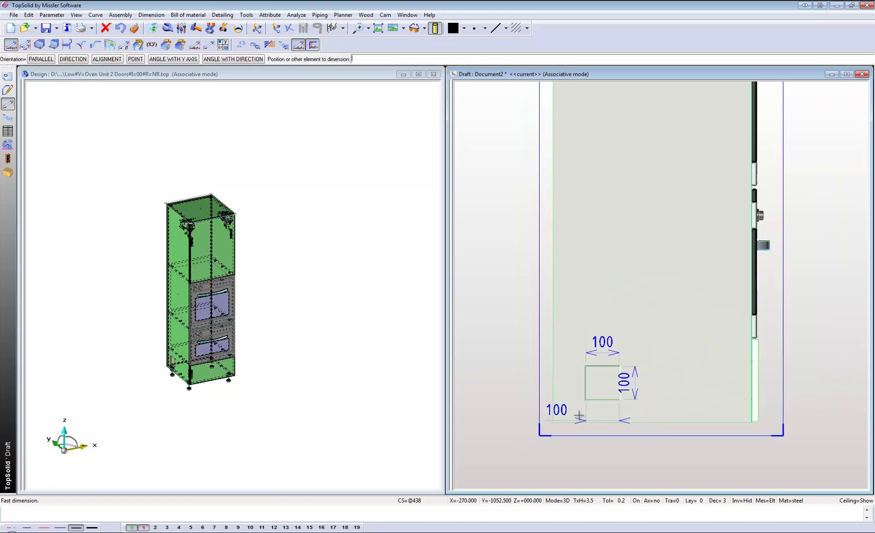
{"action": "left_click", "coordinate": [562, 418]}
{"action": "scroll", "coordinate": [550, 404], "scroll_direction": "down", "scroll_amount": 4}
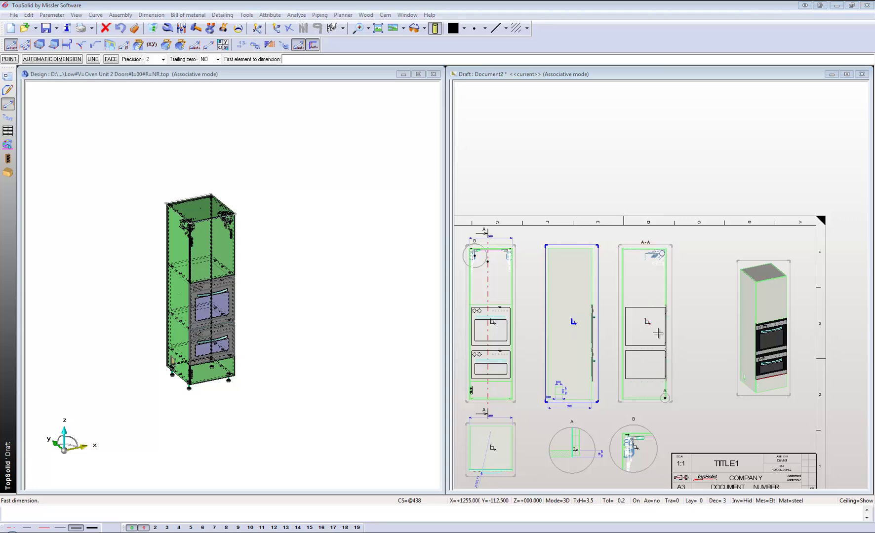
Dimension the diameter of the front drilled hole between the two ovens in section A-A
{"action": "scroll", "coordinate": [674, 353], "scroll_direction": "up", "scroll_amount": 5}
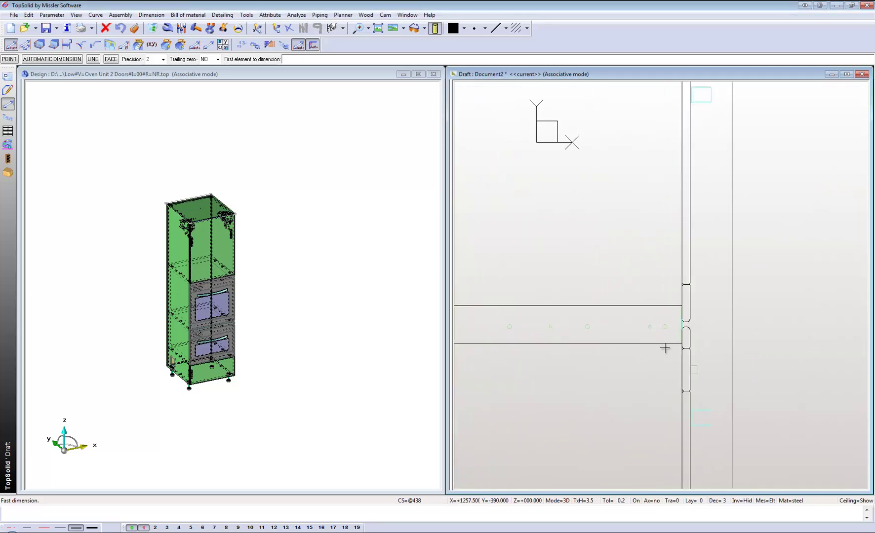
{"action": "left_click", "coordinate": [647, 327]}
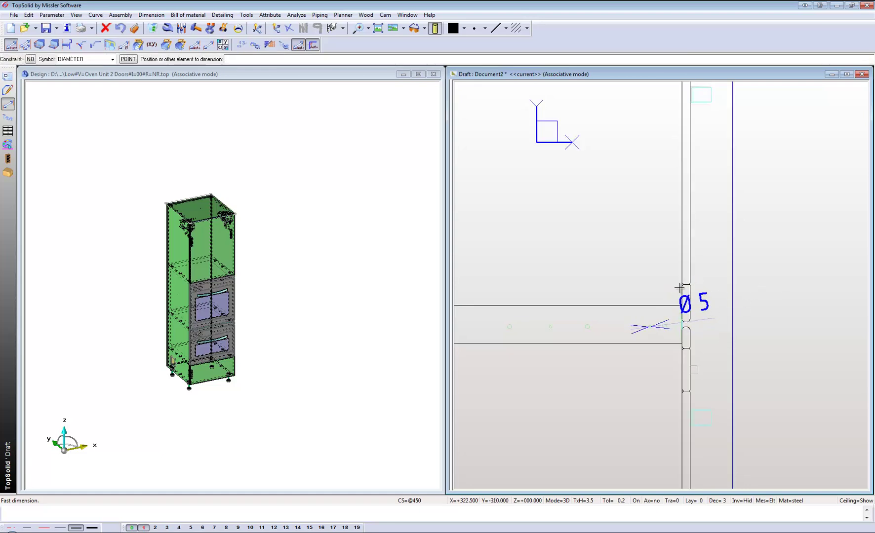
{"action": "left_click", "coordinate": [636, 267]}
{"action": "scroll", "coordinate": [666, 306], "scroll_direction": "down", "scroll_amount": 5}
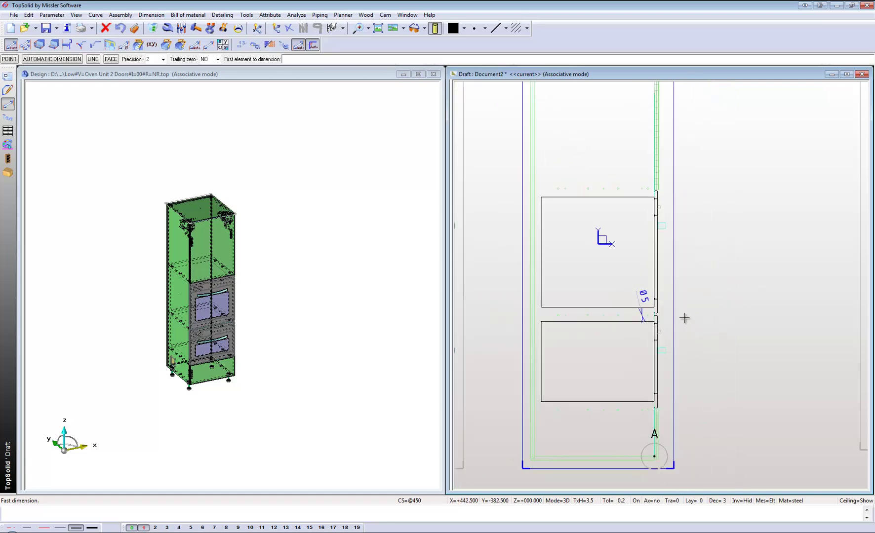
Add the underlined note "Oven Unit" beside the perspective view, with a leader pointing to the upper oven
{"action": "left_click", "coordinate": [8, 118]}
{"action": "left_click", "coordinate": [39, 45]}
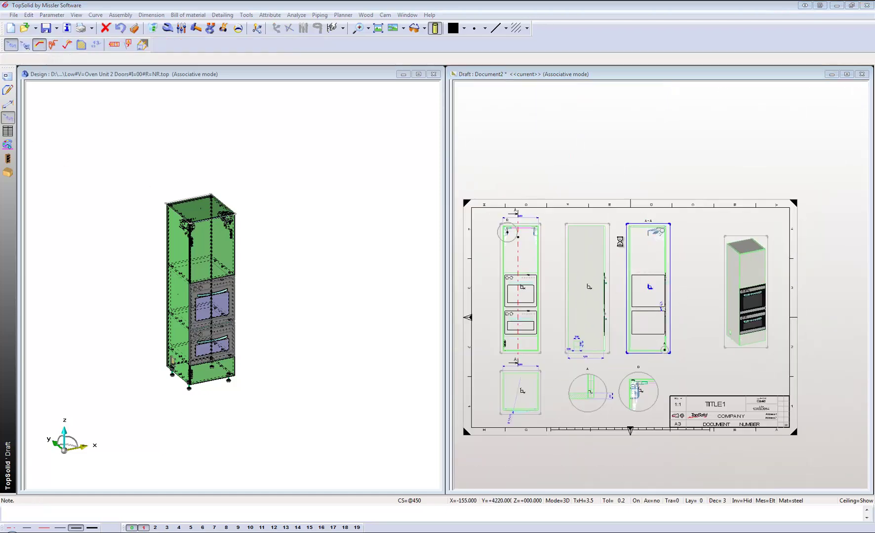
{"action": "left_click_drag", "start_coordinate": [558, 133], "coordinate": [583, 133]}
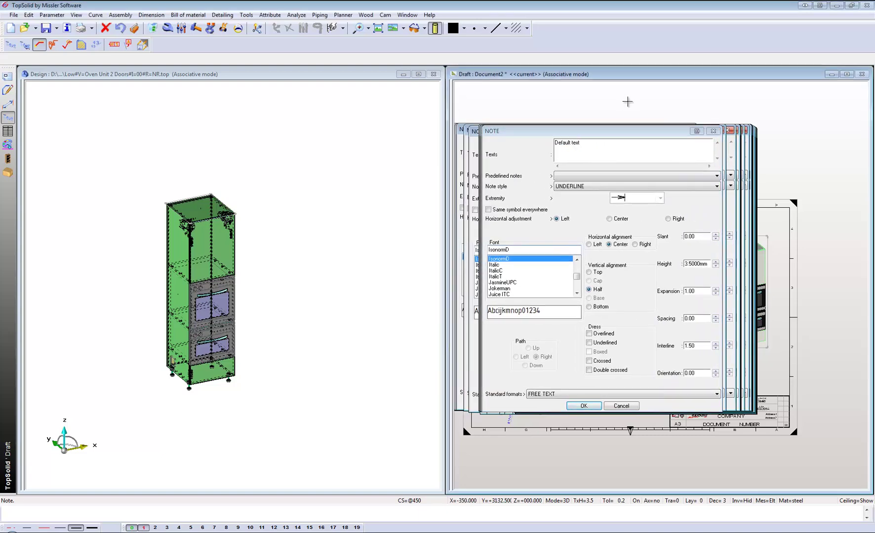
{"action": "scroll", "coordinate": [612, 113], "scroll_direction": "down", "scroll_amount": 1}
{"action": "left_click", "coordinate": [524, 145]}
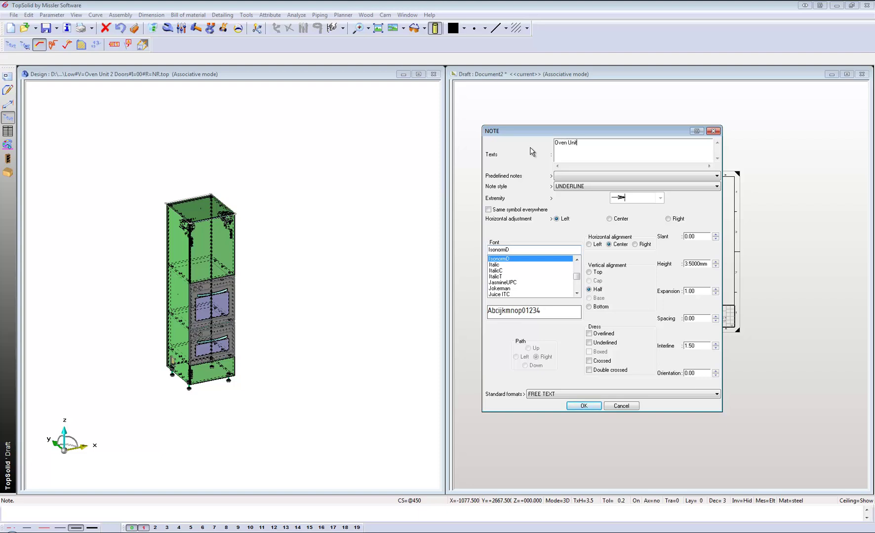
{"action": "left_click", "coordinate": [584, 406]}
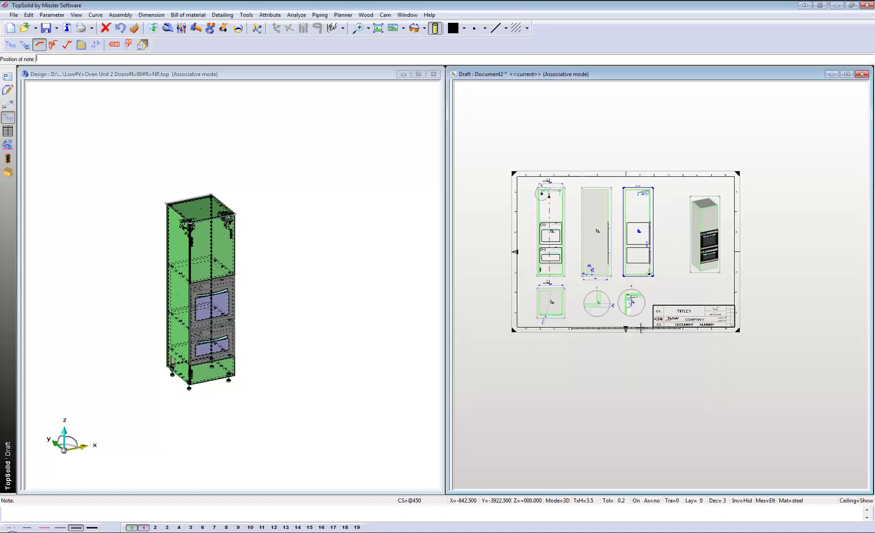
{"action": "scroll", "coordinate": [686, 198], "scroll_direction": "up", "scroll_amount": 3}
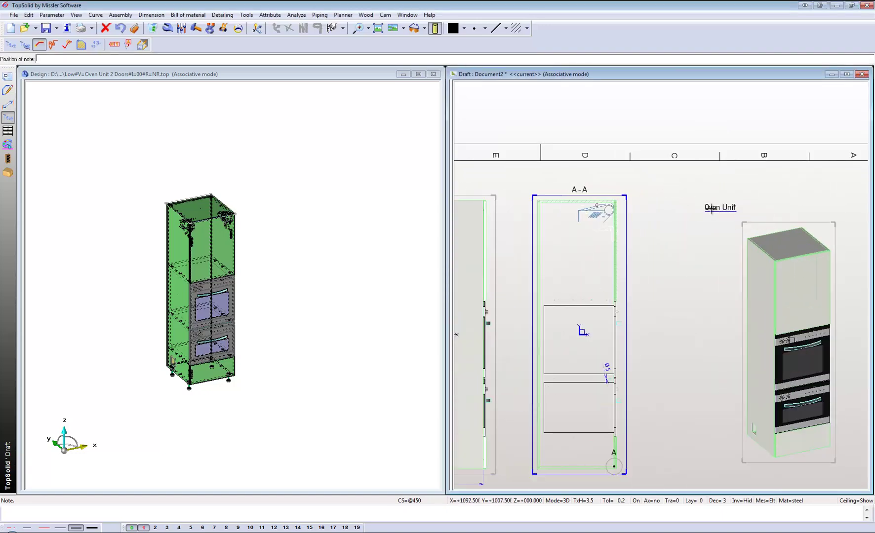
{"action": "left_click", "coordinate": [691, 293]}
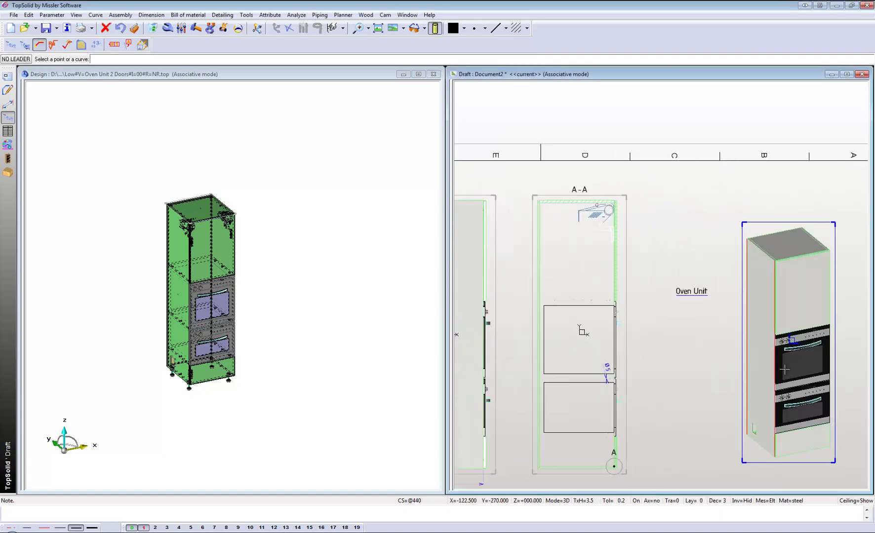
{"action": "left_click", "coordinate": [785, 369]}
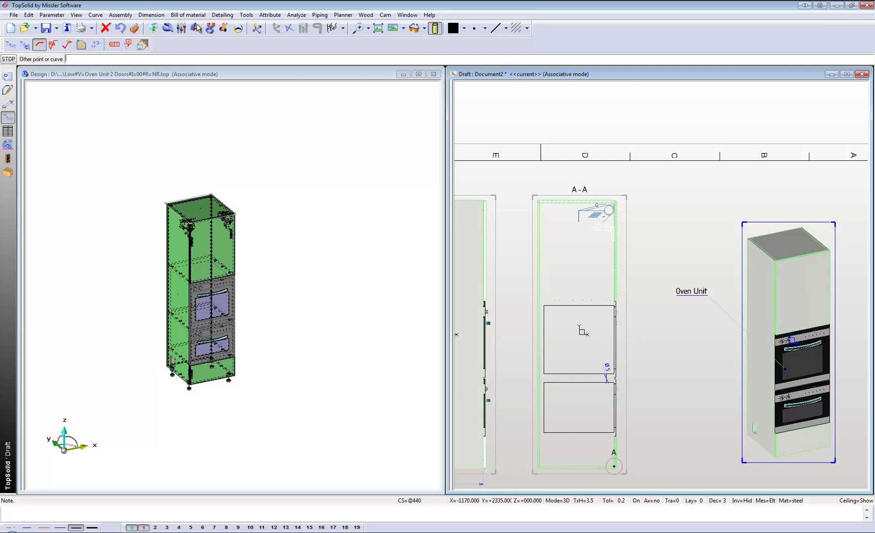
Move the "Oven Unit" note slightly higher beside the perspective view
{"action": "left_click", "coordinate": [224, 29]}
{"action": "left_click", "coordinate": [686, 290]}
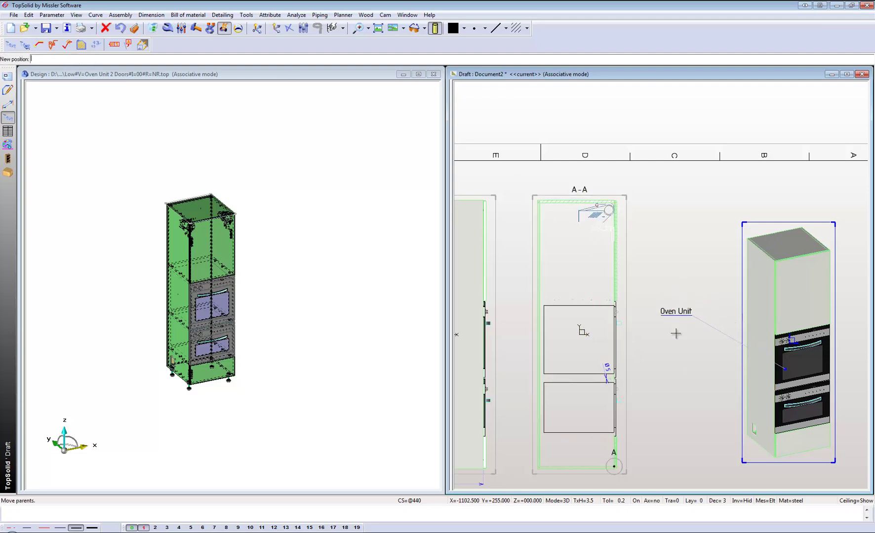
{"action": "left_click", "coordinate": [687, 279]}
{"action": "scroll", "coordinate": [683, 197], "scroll_direction": "down", "scroll_amount": 3}
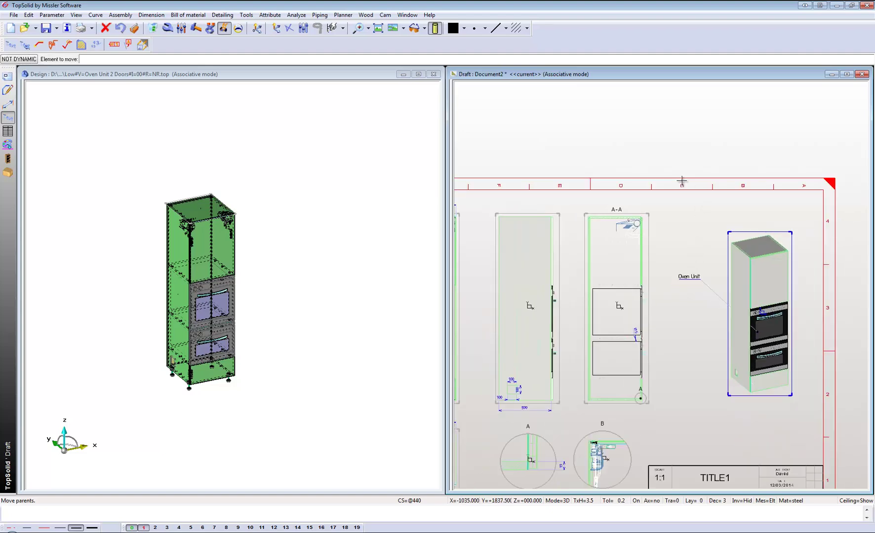
{"action": "scroll", "coordinate": [680, 190], "scroll_direction": "up", "scroll_amount": 2}
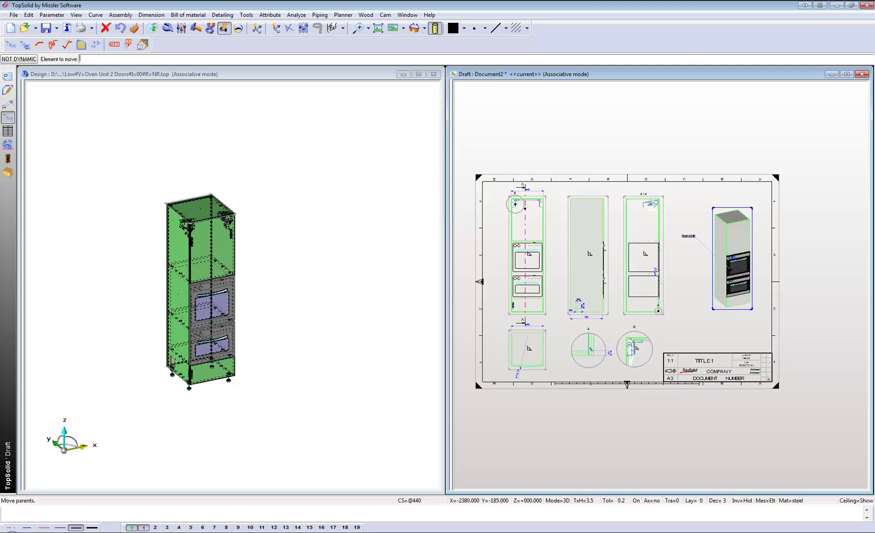
In the design document, set the square cutout's distance from the cabinet's rear edge to 200 mm, and check the draft's side view
{"action": "left_click", "coordinate": [319, 255]}
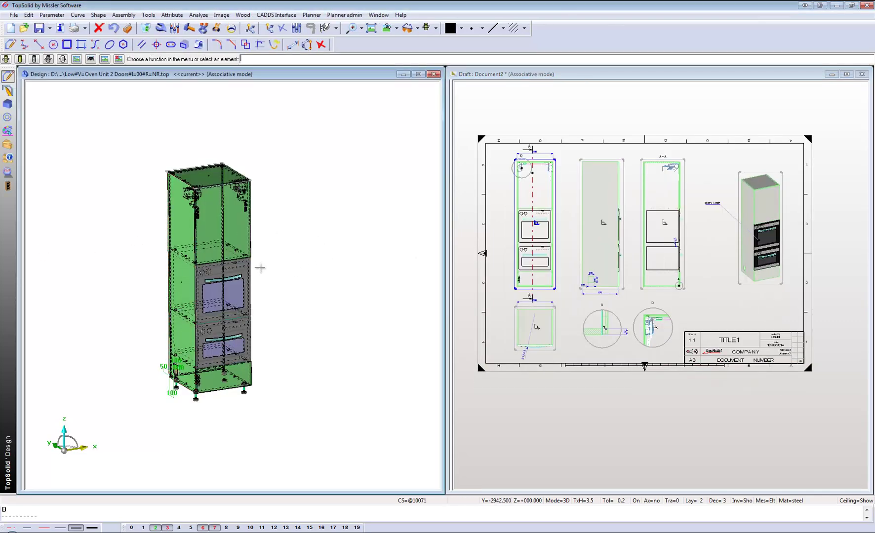
{"action": "scroll", "coordinate": [254, 270], "scroll_direction": "up", "scroll_amount": 2}
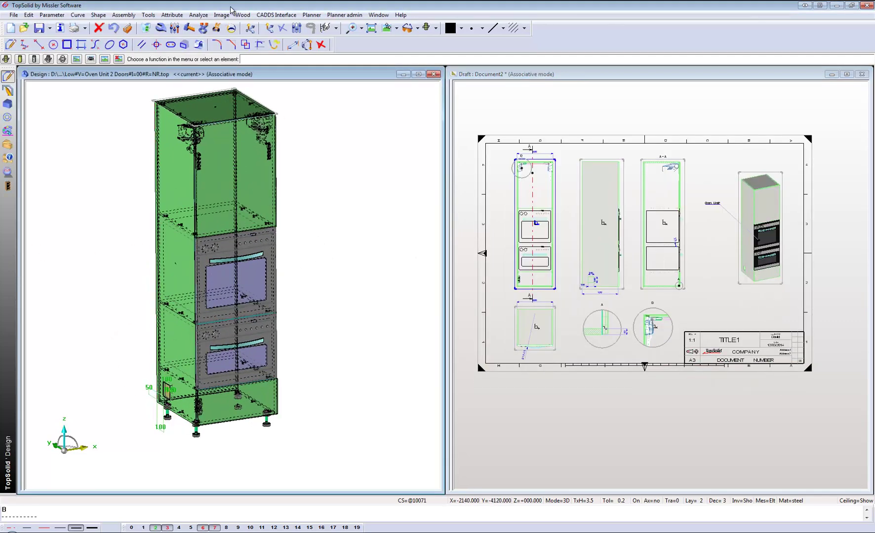
{"action": "left_click", "coordinate": [174, 28]}
{"action": "scroll", "coordinate": [143, 402], "scroll_direction": "up", "scroll_amount": 2}
{"action": "scroll", "coordinate": [157, 431], "scroll_direction": "up", "scroll_amount": 1}
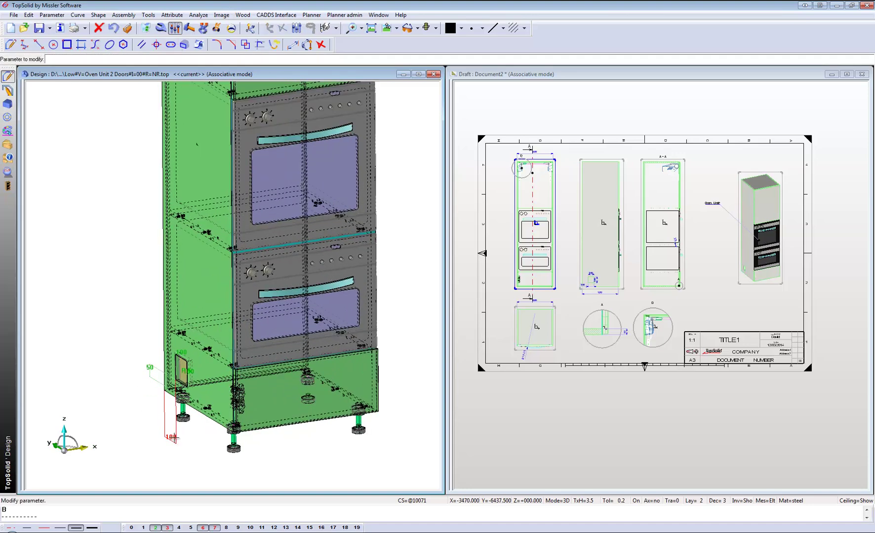
{"action": "left_click", "coordinate": [170, 436]}
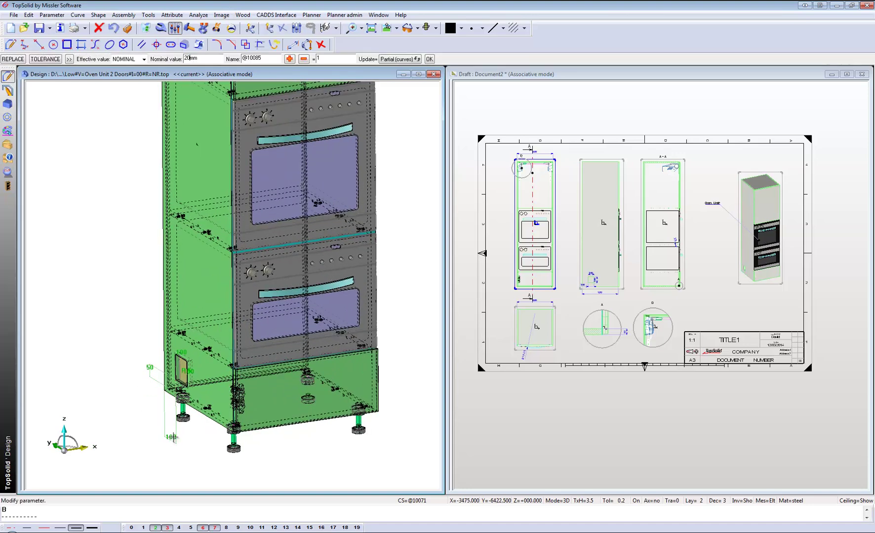
{"action": "key", "text": "Return"}
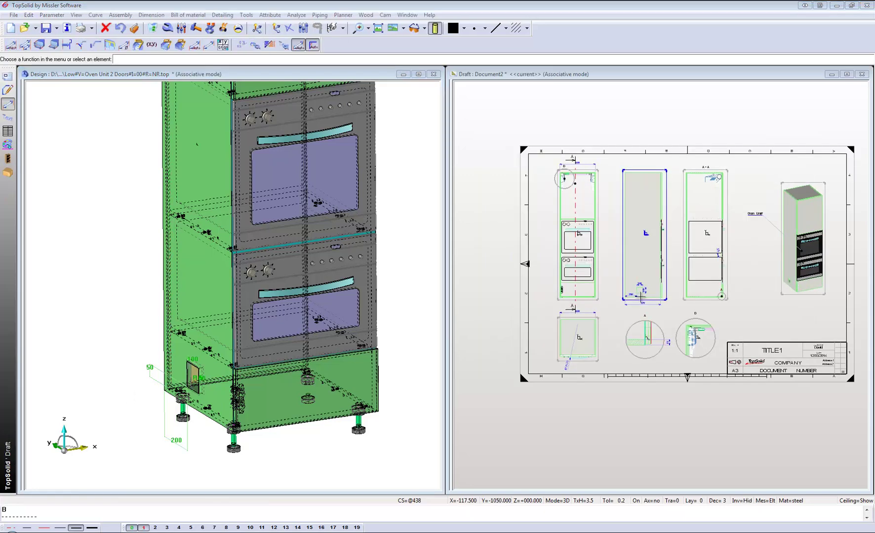
{"action": "scroll", "coordinate": [637, 293], "scroll_direction": "up", "scroll_amount": 3}
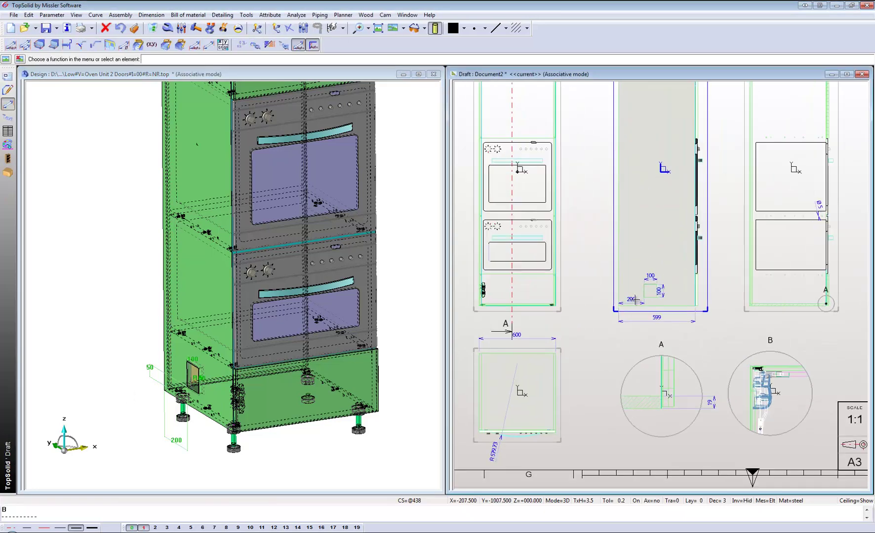
{"action": "scroll", "coordinate": [631, 302], "scroll_direction": "down", "scroll_amount": 4}
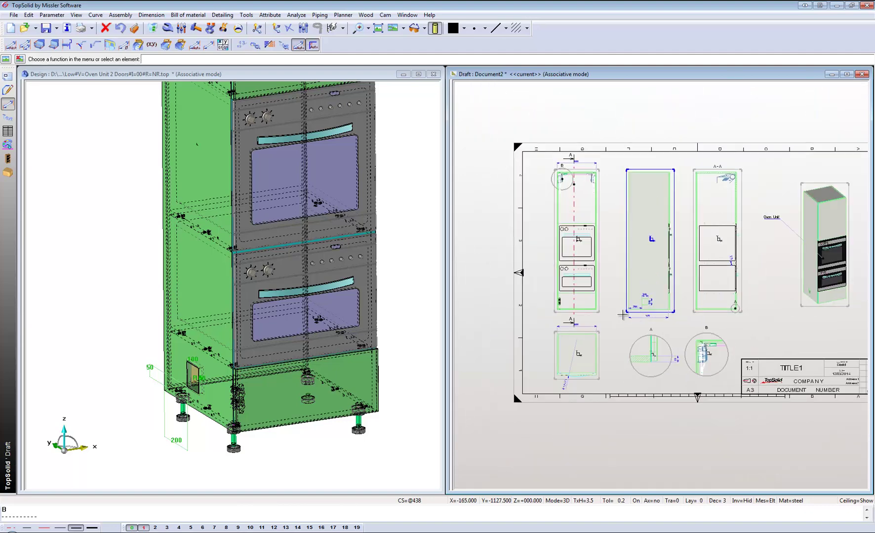
{"action": "mouse_move", "coordinate": [649, 303]}
{"action": "middle_mouse_down"}
{"action": "mouse_move", "coordinate": [614, 295]}
{"action": "mouse_move", "coordinate": [624, 298]}
{"action": "middle_mouse_up"}
In the design document, modify the height parameter h to make the cabinet shorter, and check the views in the draft
{"action": "left_click", "coordinate": [134, 262]}
{"action": "scroll", "coordinate": [175, 316], "scroll_direction": "down", "scroll_amount": 4}
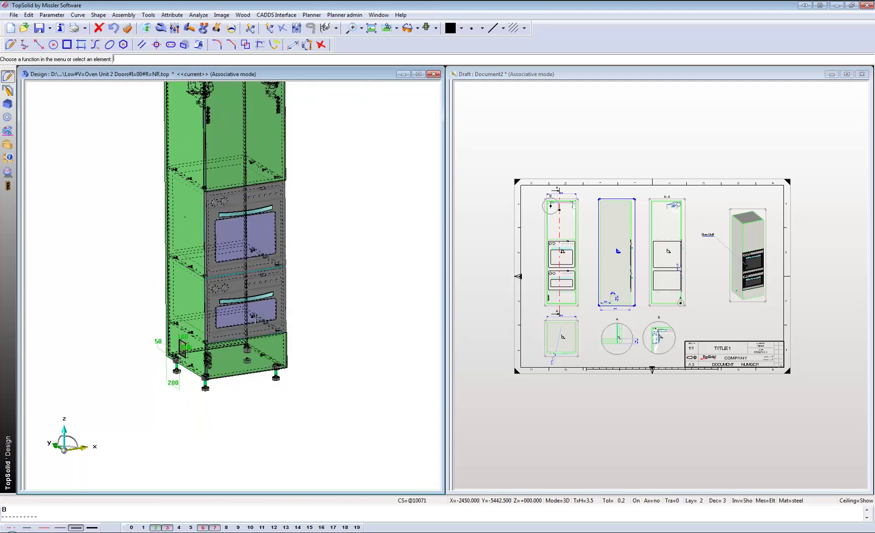
{"action": "left_click", "coordinate": [174, 28]}
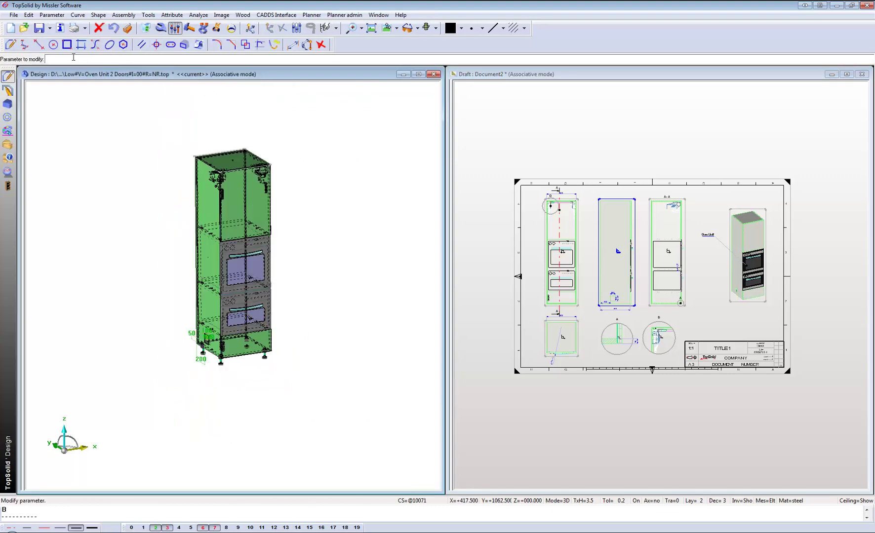
{"action": "type", "text": "h"}
{"action": "key", "text": "Return"}
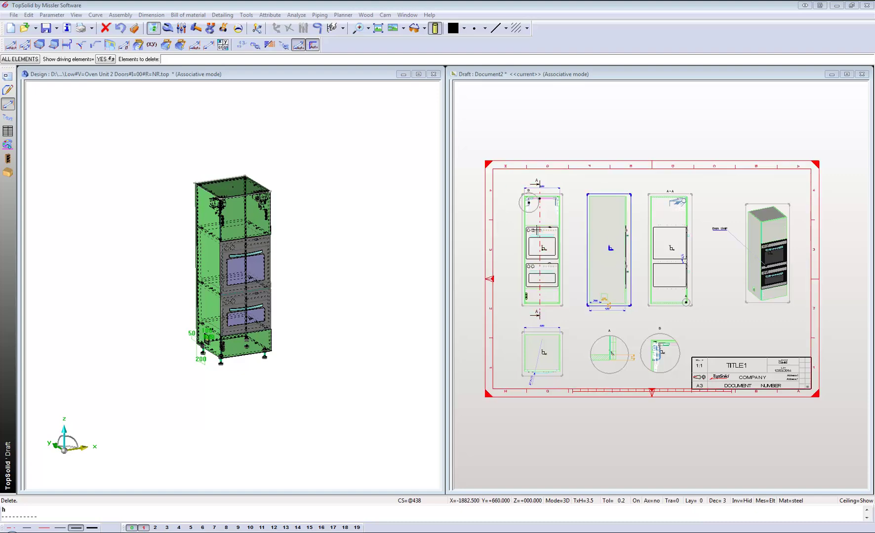
{"action": "mouse_move", "coordinate": [575, 237]}
{"action": "middle_mouse_down"}
{"action": "mouse_move", "coordinate": [587, 221]}
{"action": "mouse_move", "coordinate": [580, 228]}
{"action": "middle_mouse_up"}
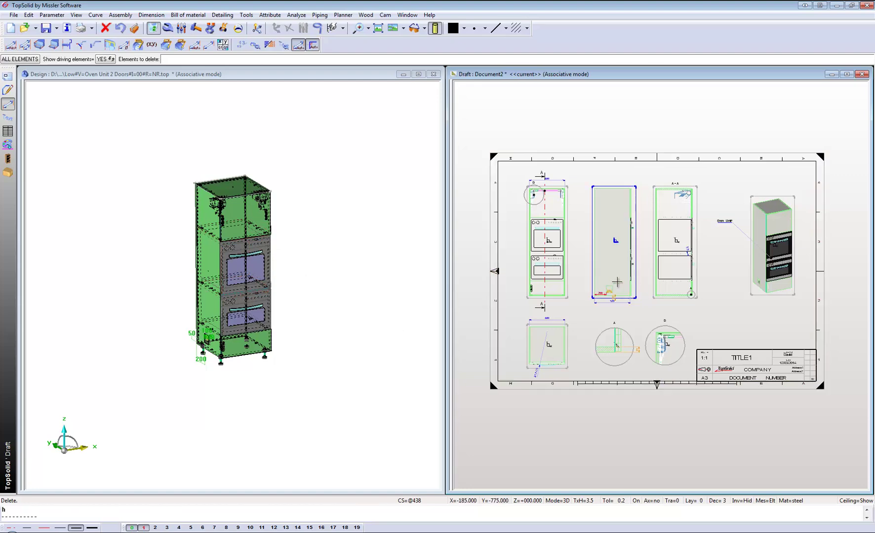
{"action": "middle_click_drag", "start_coordinate": [600, 281], "coordinate": [524, 285]}
{"action": "scroll", "coordinate": [621, 296], "scroll_direction": "down", "scroll_amount": 4}
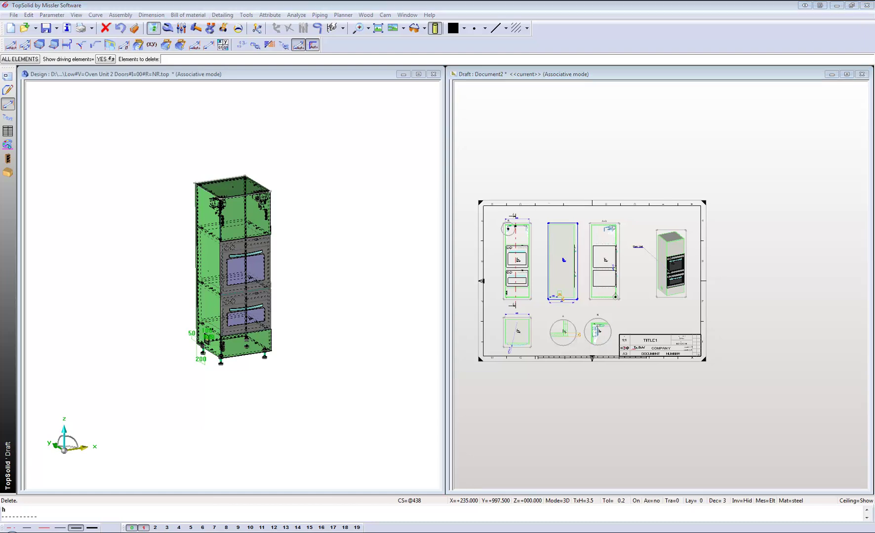
Add a DIN_A4V drawing against the A3 drawing's lower-right corner, without copying title blocks or views, and return to the design document
{"action": "left_click", "coordinate": [222, 15]}
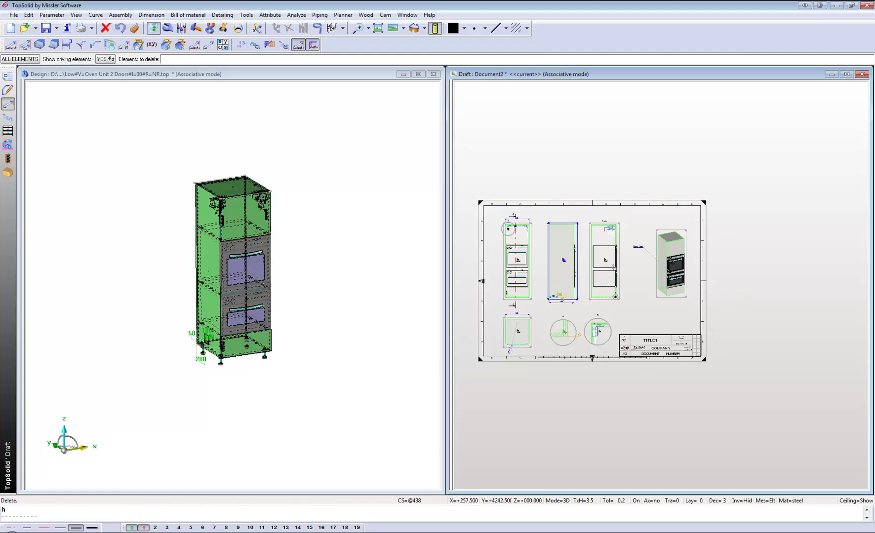
{"action": "left_click", "coordinate": [246, 15]}
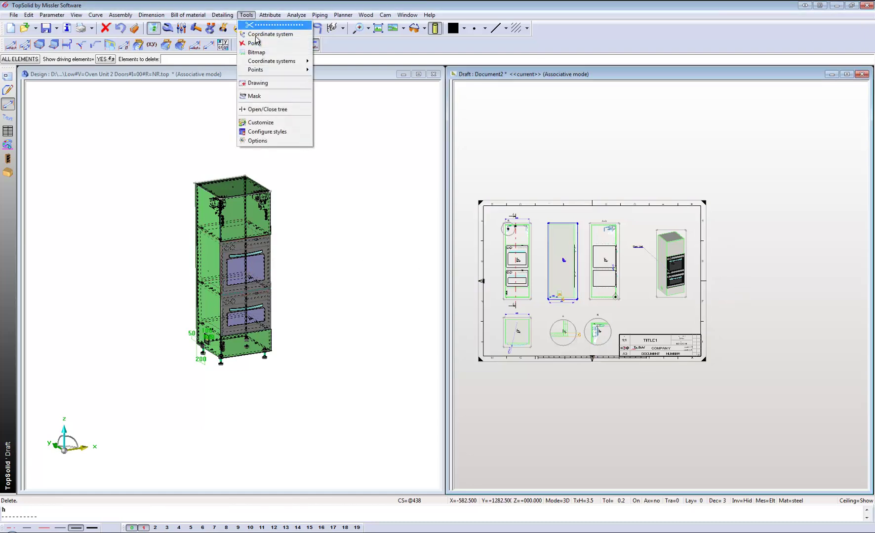
{"action": "left_click", "coordinate": [259, 83]}
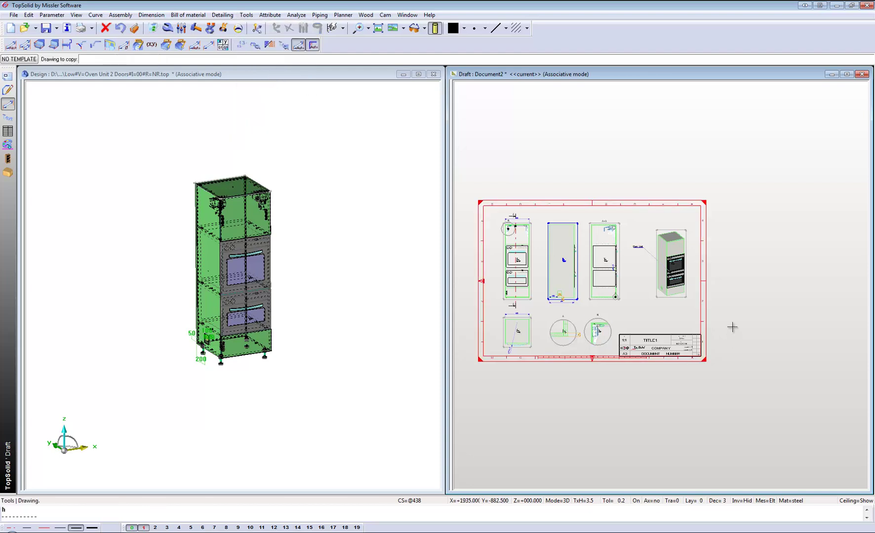
{"action": "left_click", "coordinate": [701, 306]}
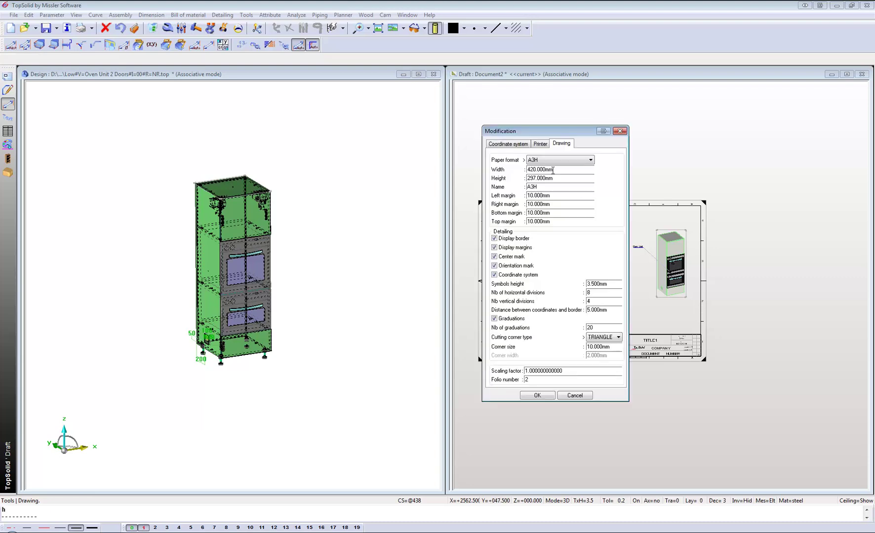
{"action": "left_click", "coordinate": [553, 163]}
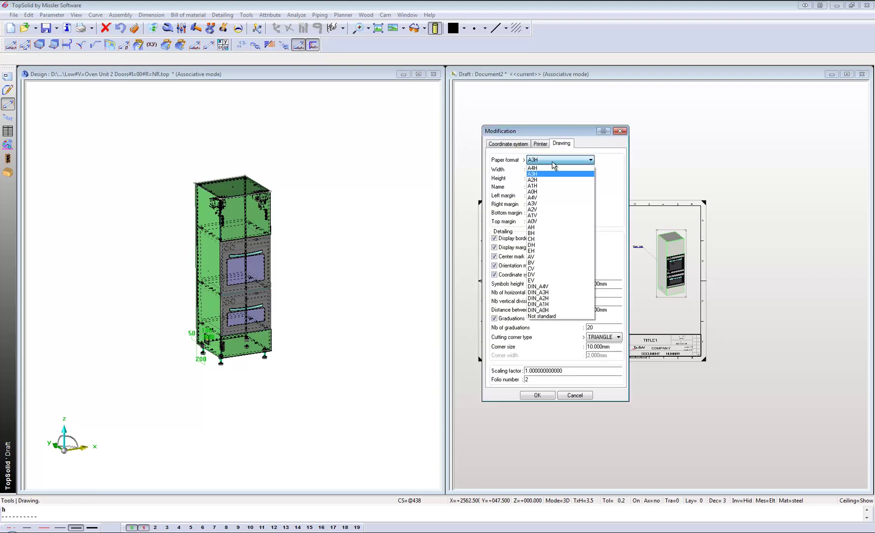
{"action": "left_click", "coordinate": [543, 187]}
{"action": "left_click", "coordinate": [553, 162]}
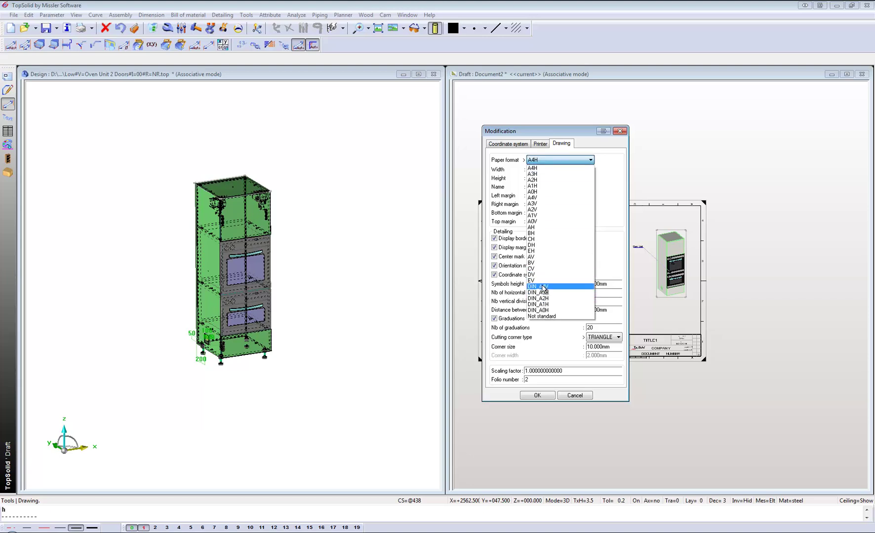
{"action": "left_click", "coordinate": [543, 286]}
{"action": "left_click", "coordinate": [537, 396]}
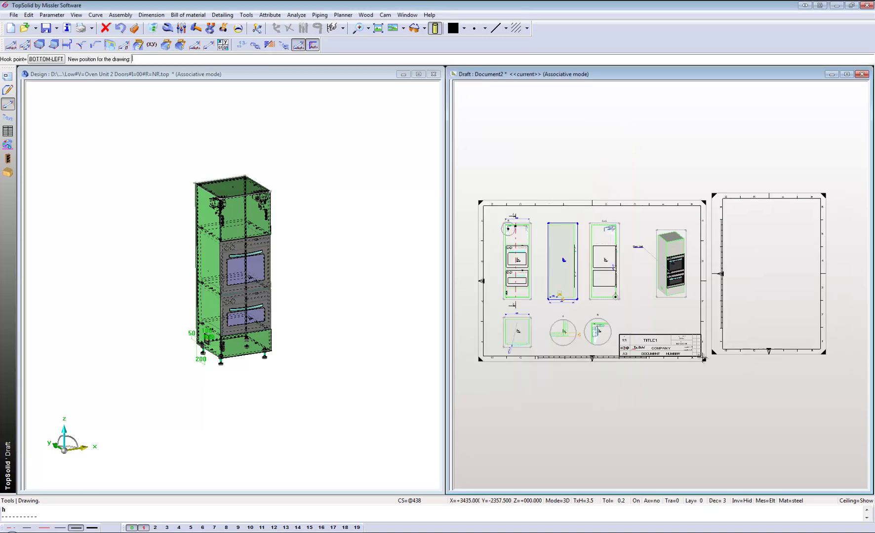
{"action": "left_click", "coordinate": [712, 354]}
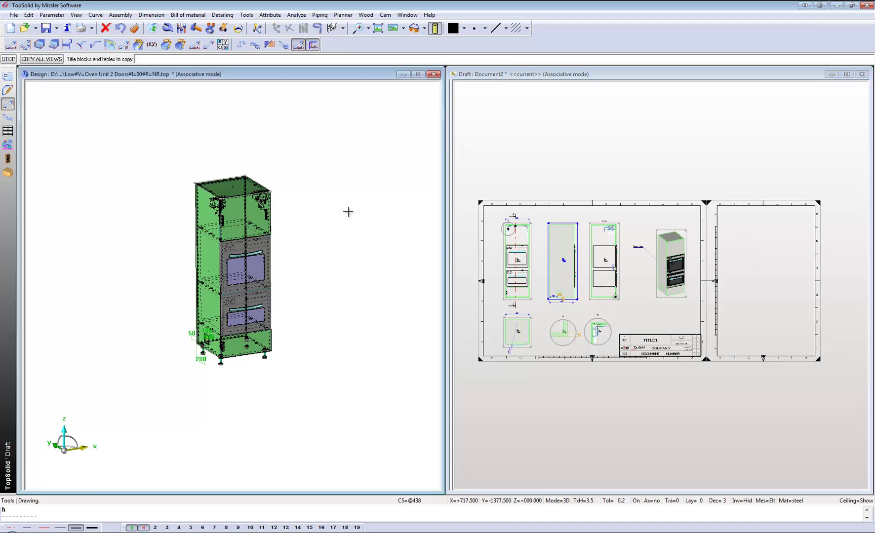
{"action": "double_click", "coordinate": [184, 74]}
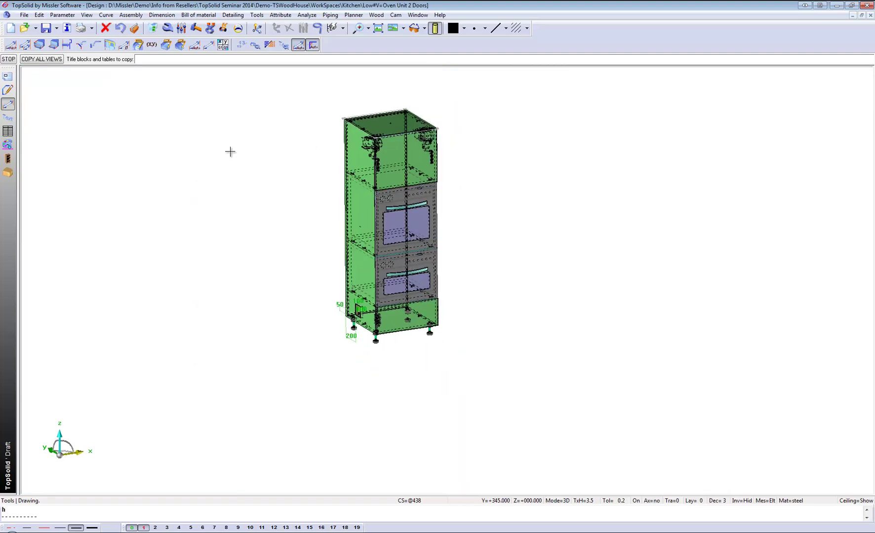
{"action": "left_click", "coordinate": [9, 60]}
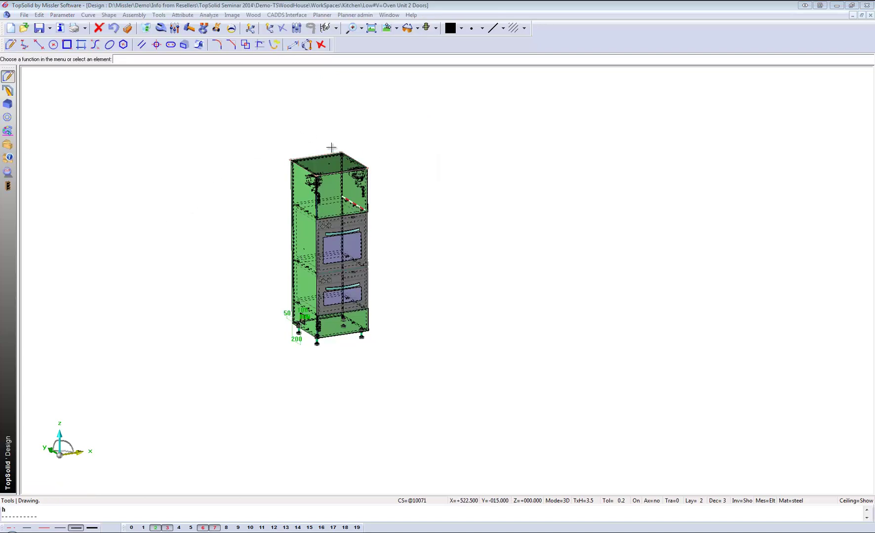
Create an exploded assembly of the oven unit's main assembly in a new Design document without template
{"action": "left_click", "coordinate": [162, 15]}
{"action": "mouse_move", "coordinate": [147, 16]}
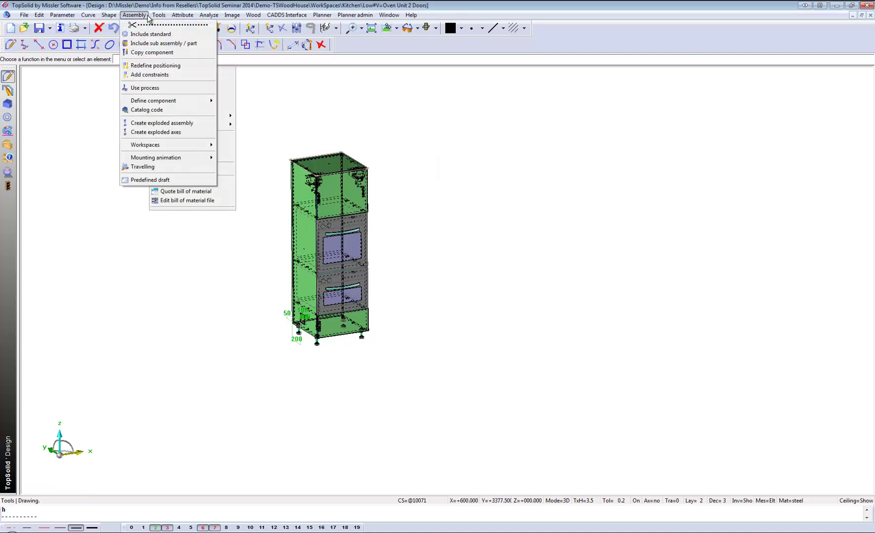
{"action": "left_click", "coordinate": [155, 123]}
{"action": "scroll", "coordinate": [273, 129], "scroll_direction": "down", "scroll_amount": 2}
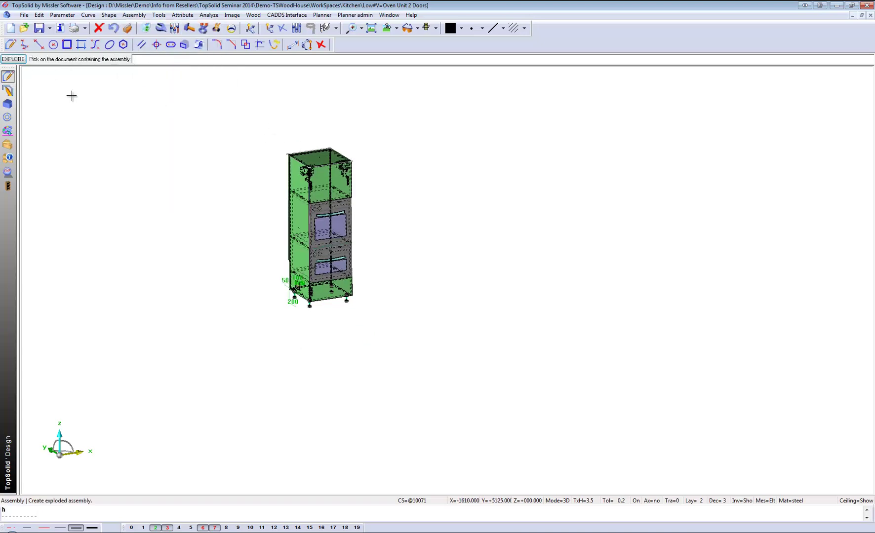
{"action": "left_click", "coordinate": [249, 163]}
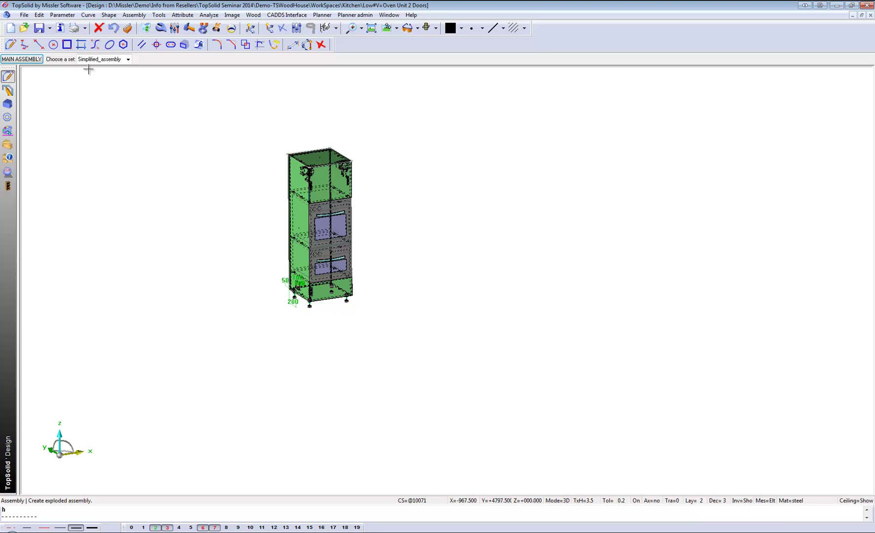
{"action": "left_click", "coordinate": [119, 60]}
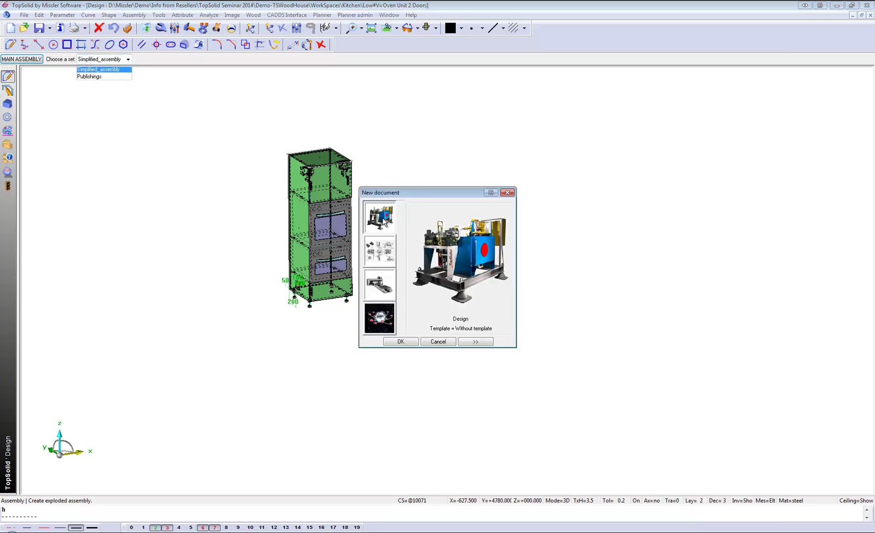
{"action": "left_click", "coordinate": [398, 342]}
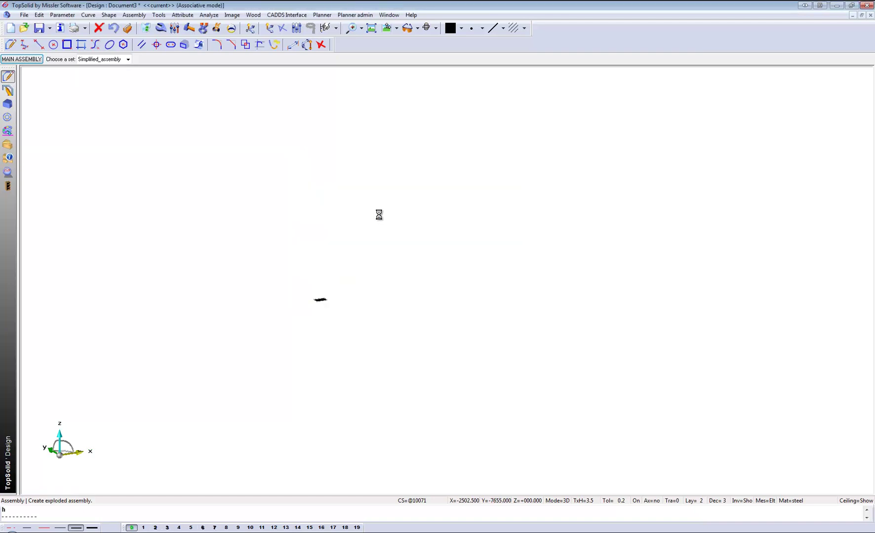
Apply a spherical explosion to the oven unit, with standard components exploded as well
{"action": "left_click", "coordinate": [203, 59]}
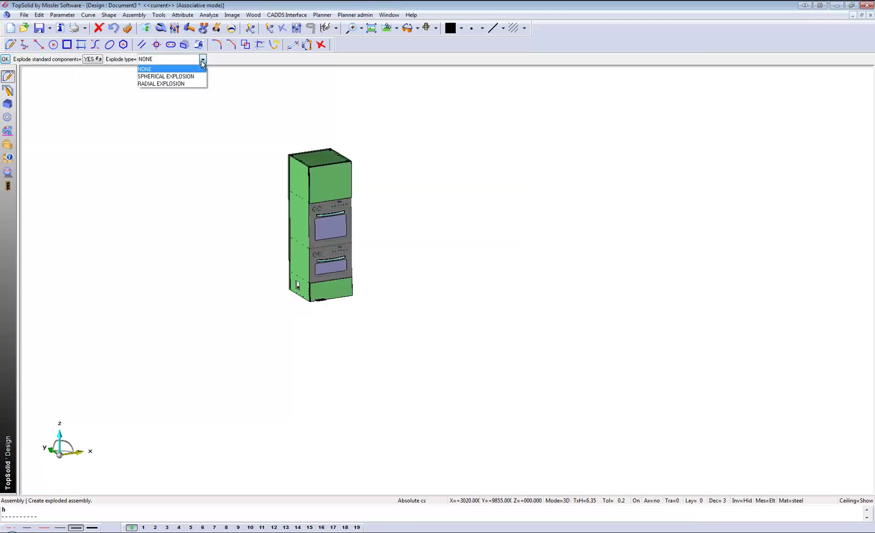
{"action": "left_click", "coordinate": [177, 78]}
{"action": "scroll", "coordinate": [194, 163], "scroll_direction": "up", "scroll_amount": 1}
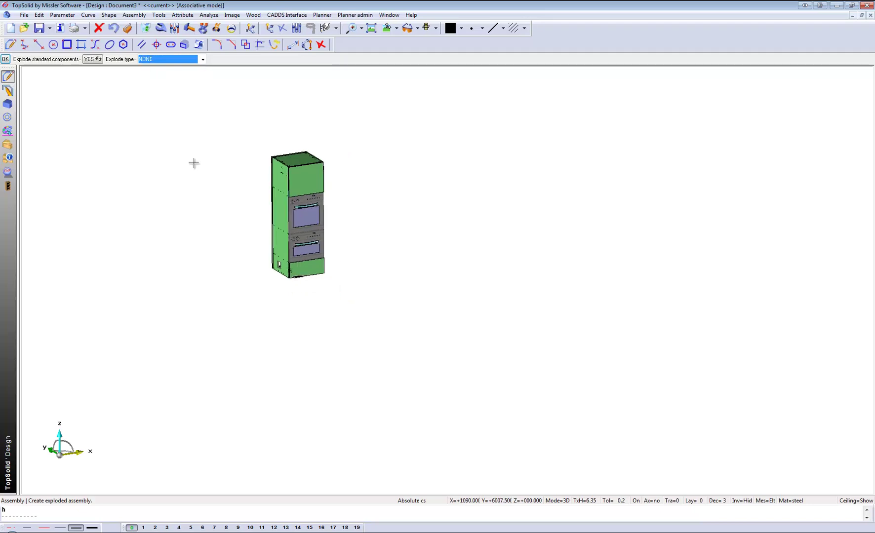
{"action": "left_click", "coordinate": [164, 59]}
{"action": "left_click", "coordinate": [164, 77]}
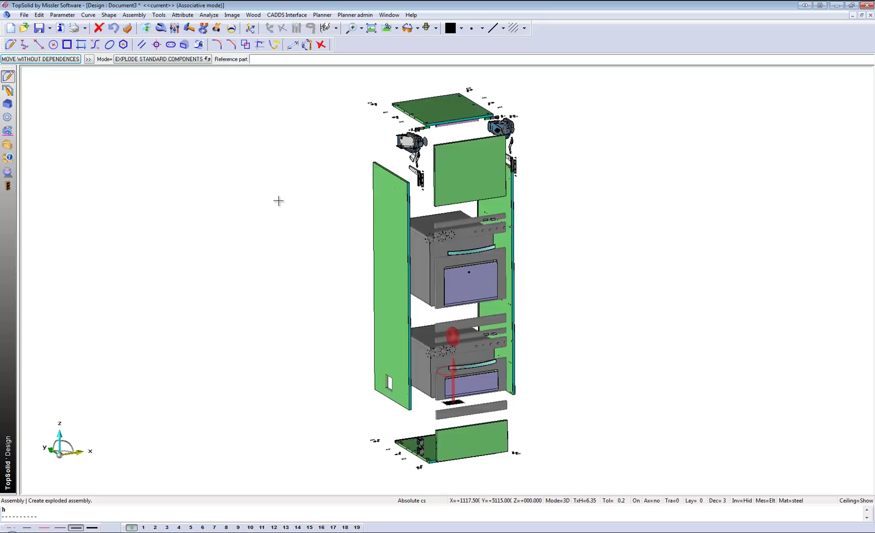
Save the exploded oven unit document over the existing Exploded Assembly.top in the Kitchen folder
{"action": "left_click", "coordinate": [24, 15]}
{"action": "left_click", "coordinate": [34, 84]}
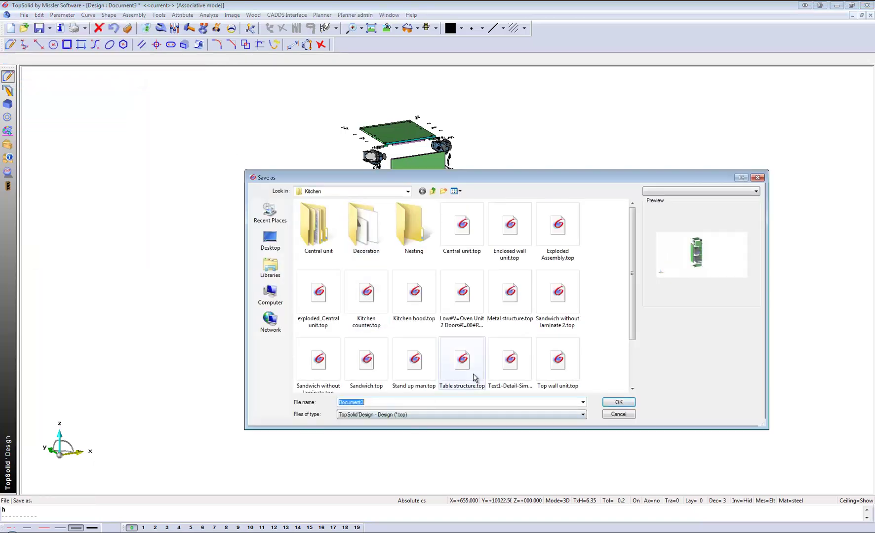
{"action": "left_click", "coordinate": [552, 243]}
{"action": "double_click", "coordinate": [552, 244]}
{"action": "key", "text": "Return"}
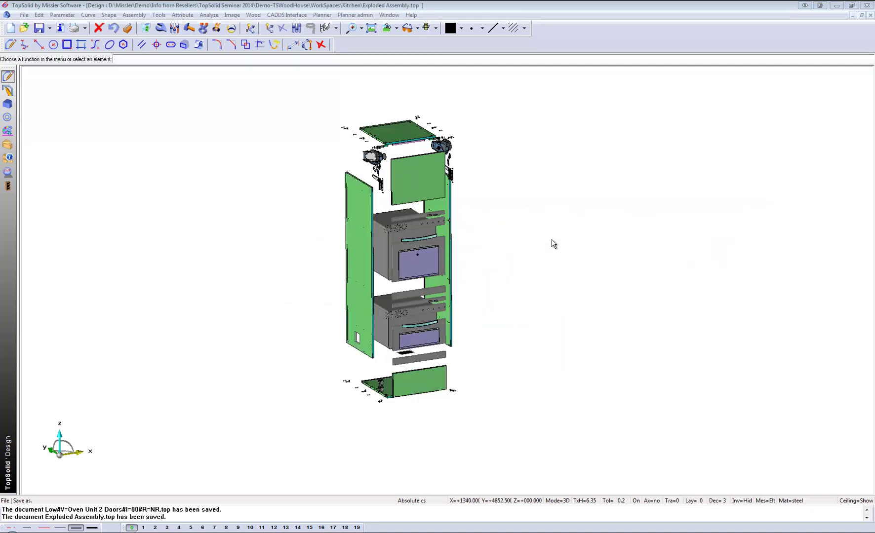
In the draft, place a shaded perspective main view of Exploded Assembly on the empty A4 drawing at scale factor 0.075
{"action": "key", "text": "ctrl+Tab"}
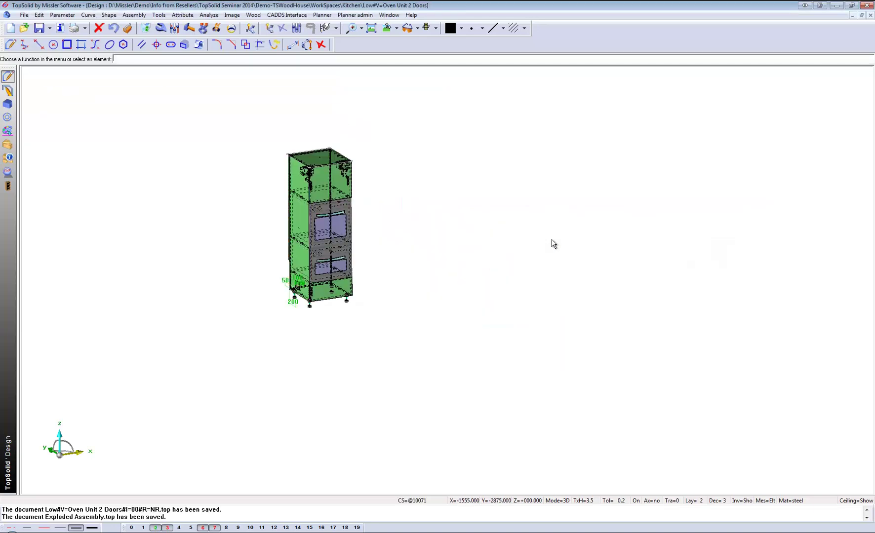
{"action": "key", "text": "ctrl+Tab"}
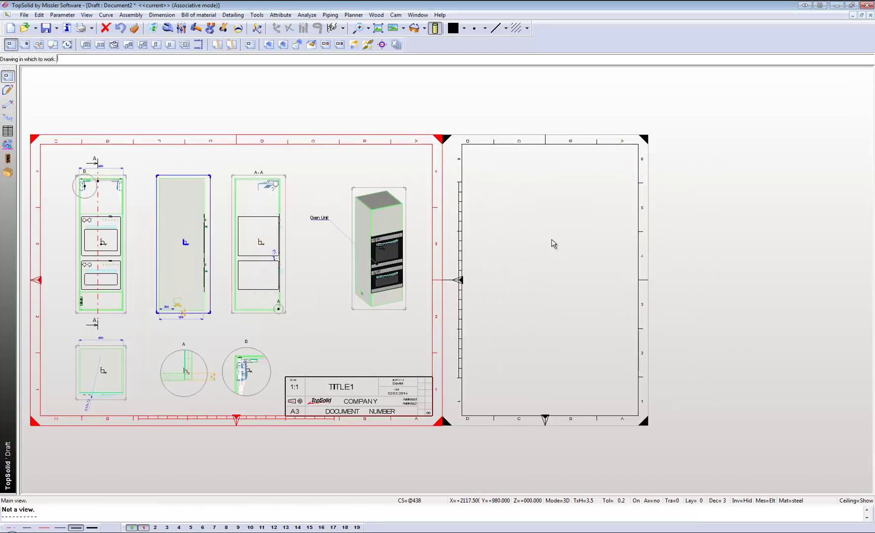
{"action": "left_click", "coordinate": [553, 243]}
{"action": "key", "text": "Return"}
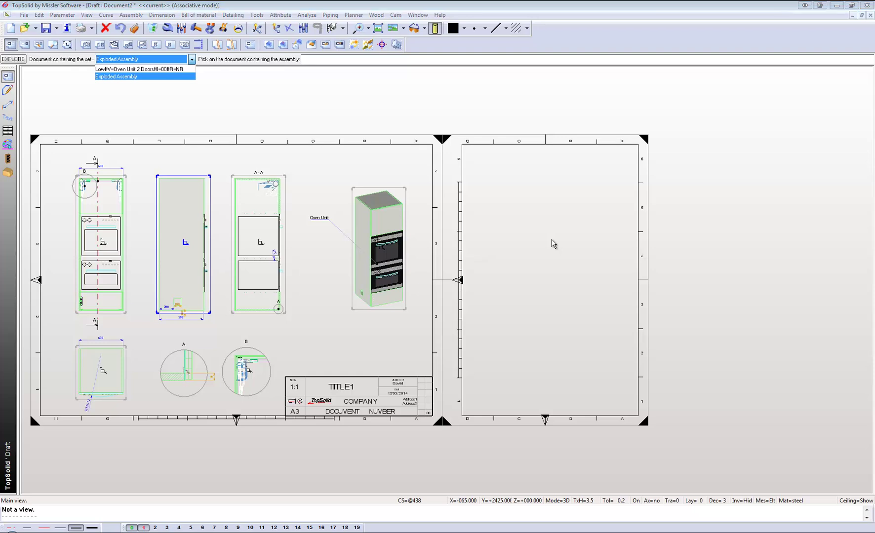
{"action": "key", "text": "Return"}
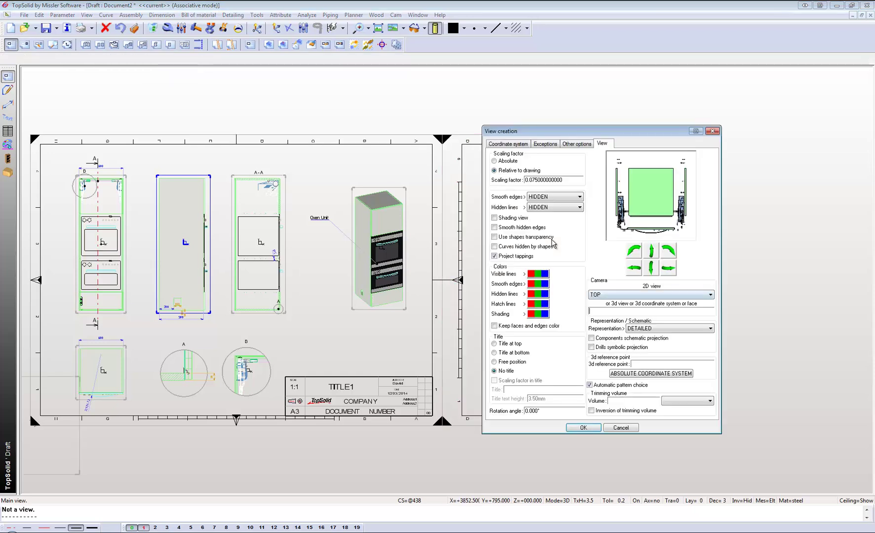
{"action": "left_click", "coordinate": [650, 295]}
{"action": "left_click", "coordinate": [650, 344]}
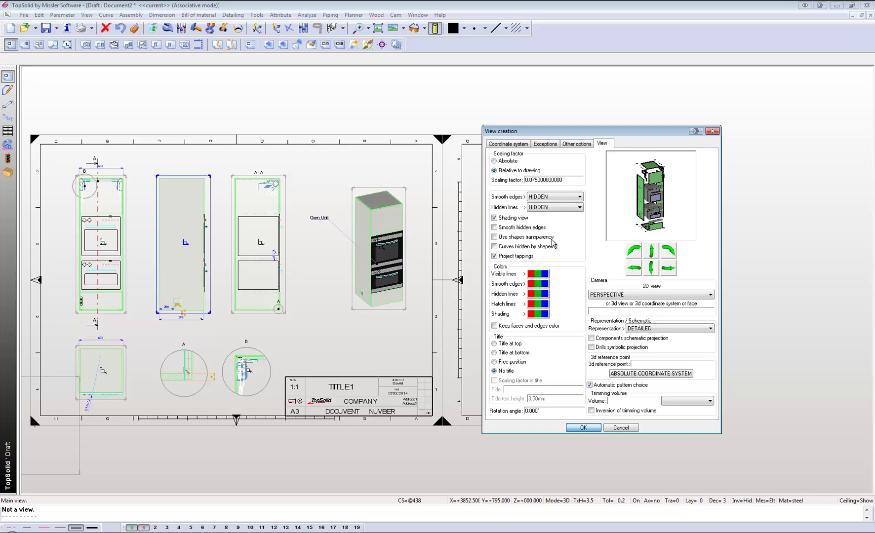
{"action": "key", "text": "Return"}
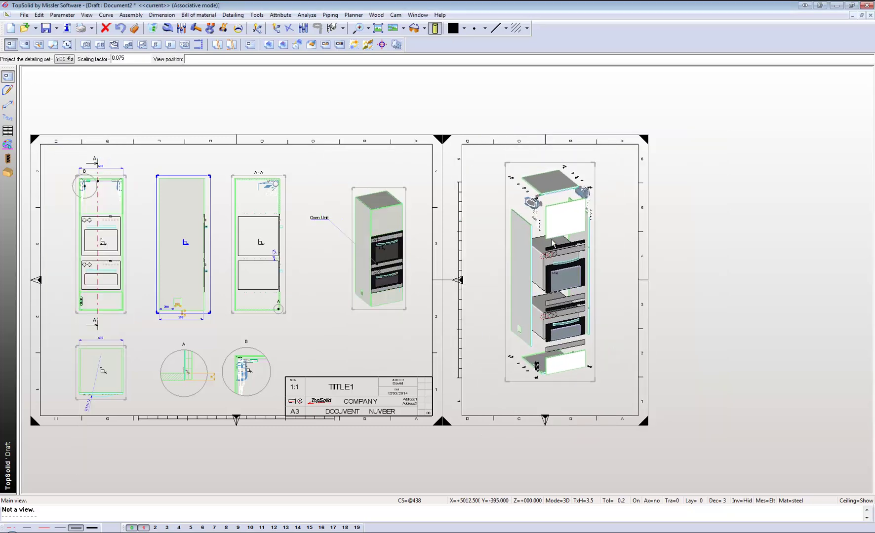
{"action": "left_click", "coordinate": [552, 243]}
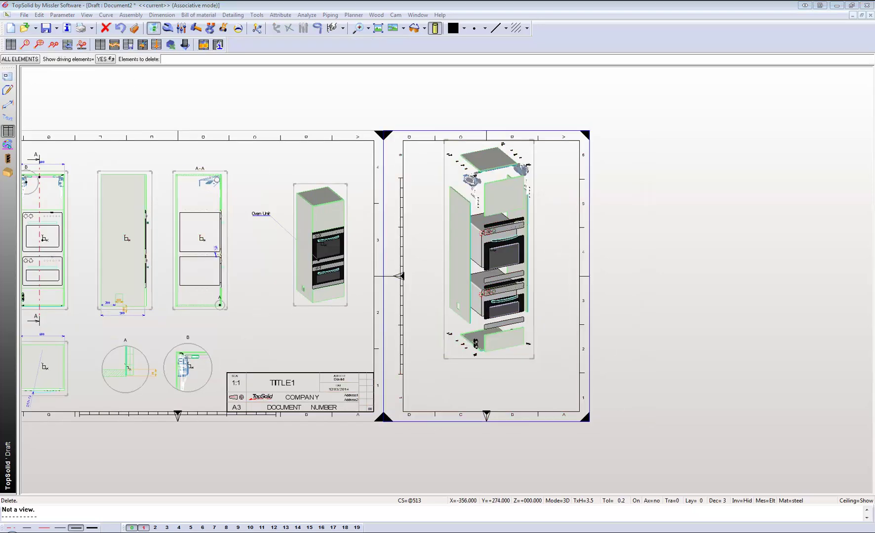
Insert a top-level bill of material for the exploded view along the A4 drawing's lower margin, using the TopWood IdxNbDesRefMatGrSComLenWidThEd template, and inspect its rows
{"action": "left_click", "coordinate": [11, 44]}
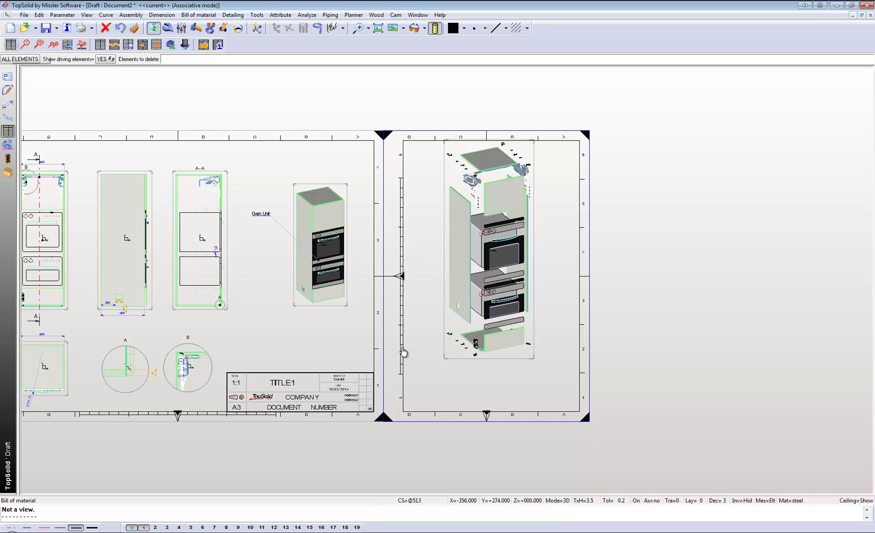
{"action": "left_click", "coordinate": [489, 251]}
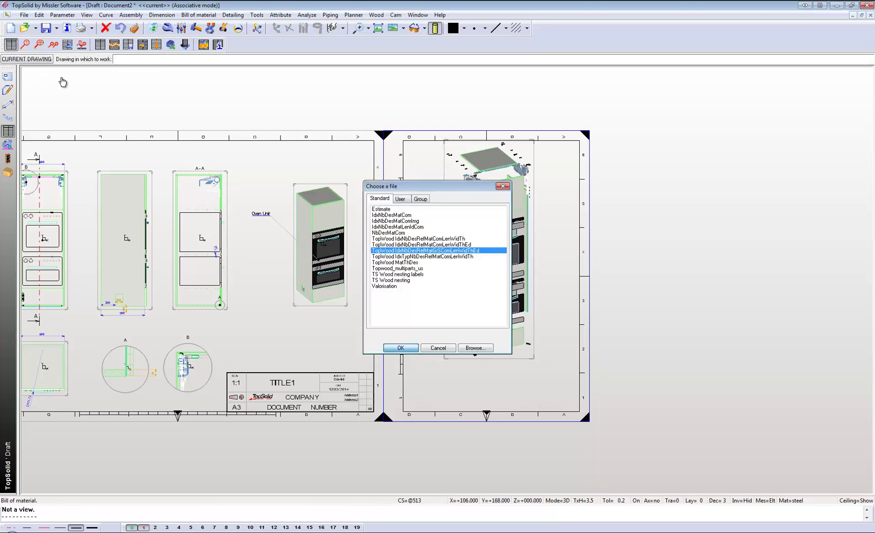
{"action": "left_click", "coordinate": [401, 347]}
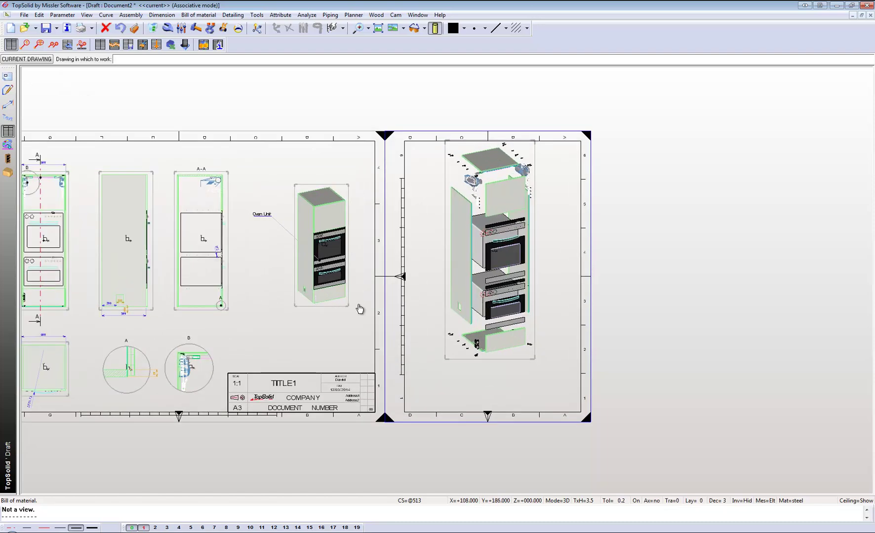
{"action": "left_click", "coordinate": [427, 357]}
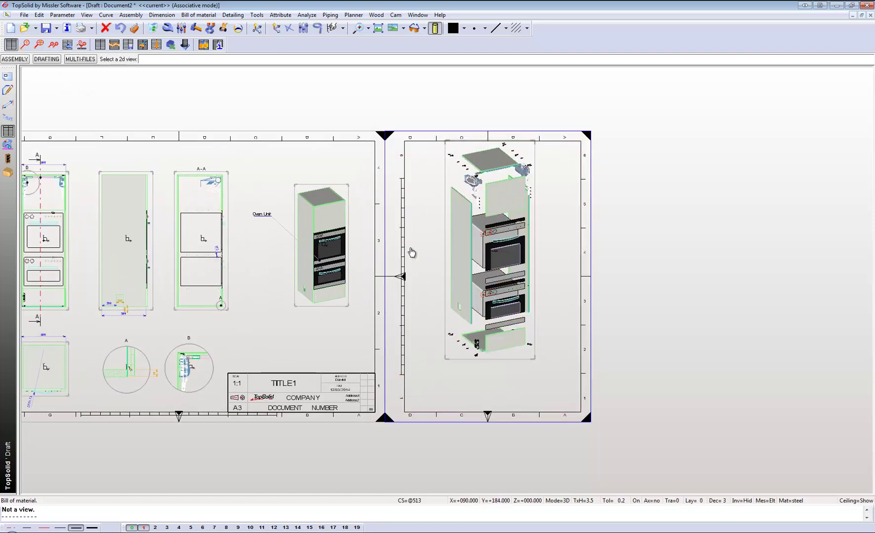
{"action": "left_click", "coordinate": [491, 232]}
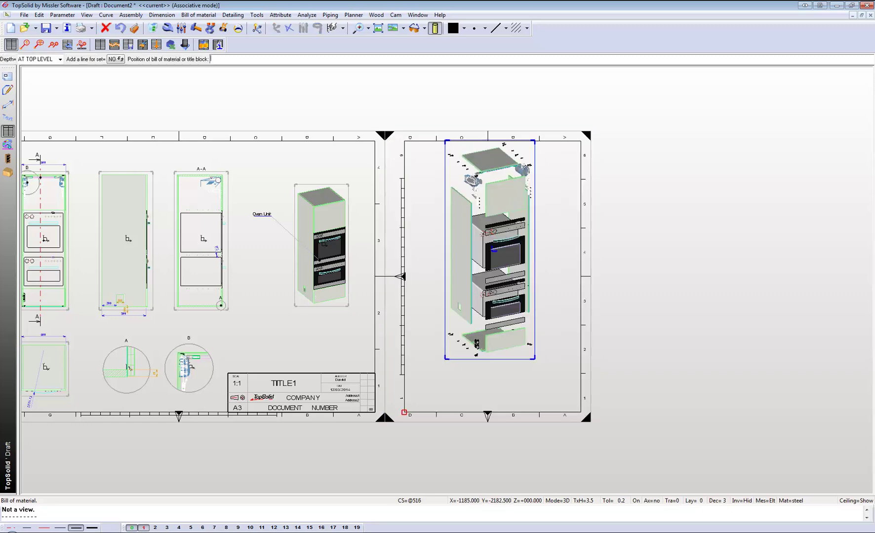
{"action": "left_click", "coordinate": [493, 250]}
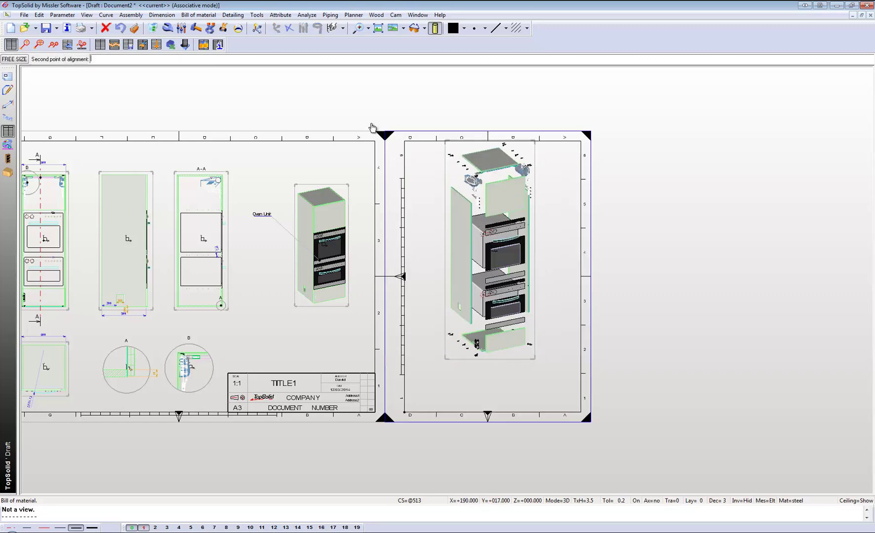
{"action": "left_click", "coordinate": [536, 181]}
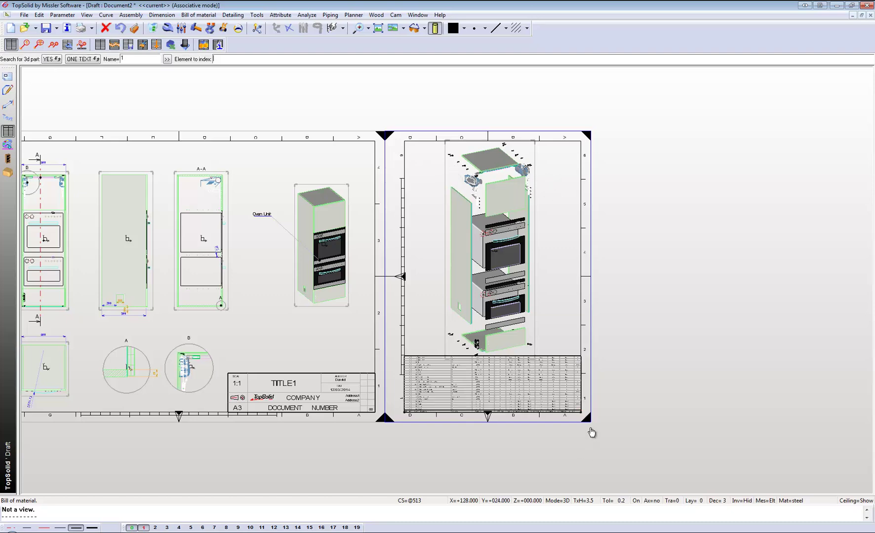
{"action": "scroll", "coordinate": [486, 396], "scroll_direction": "up", "scroll_amount": 2}
{"action": "scroll", "coordinate": [406, 373], "scroll_direction": "up", "scroll_amount": 5}
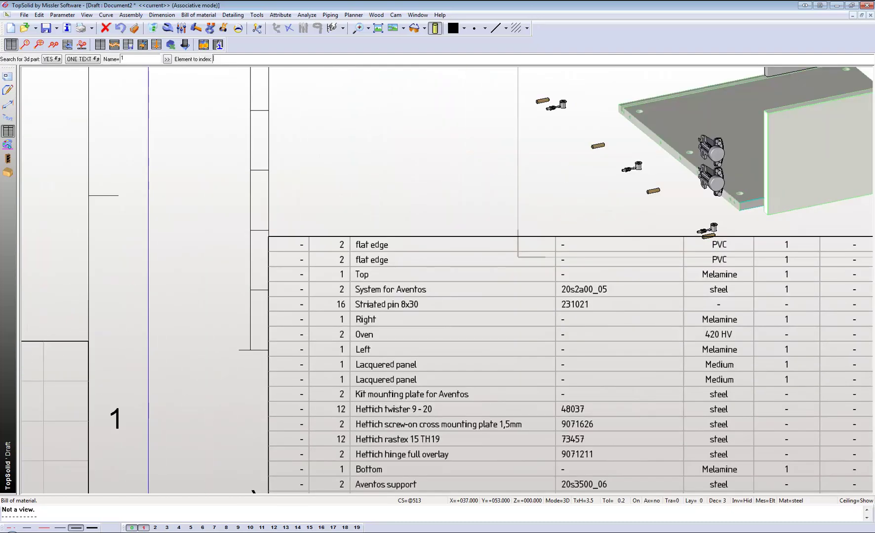
Add automatic bill of material indexes in simple BALLOON style to the exploded view on the A4 sheet, and regenerate the draft
{"action": "scroll", "coordinate": [363, 307], "scroll_direction": "down", "scroll_amount": 3}
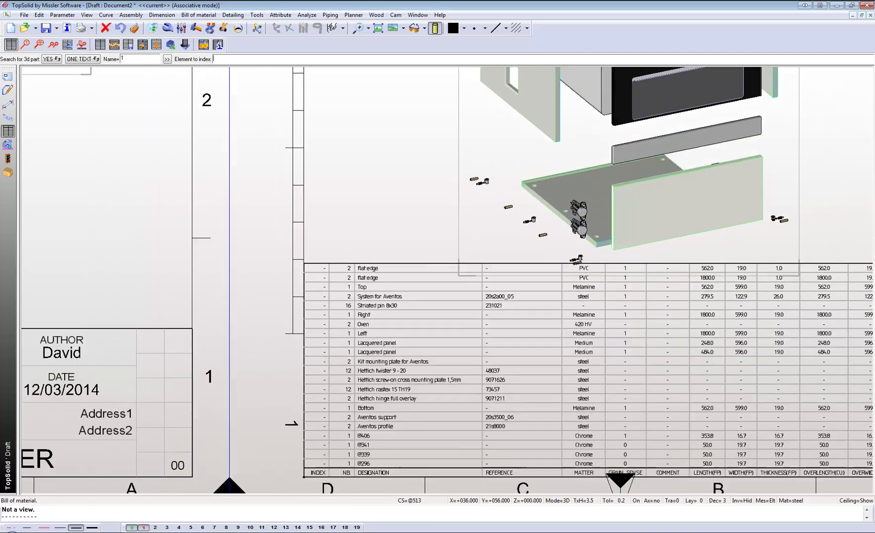
{"action": "scroll", "coordinate": [371, 345], "scroll_direction": "down", "scroll_amount": 4}
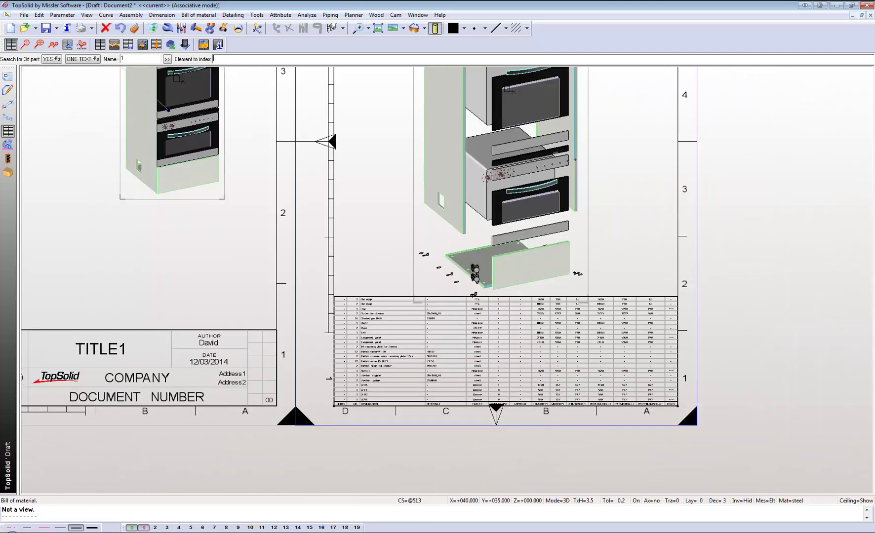
{"action": "scroll", "coordinate": [405, 346], "scroll_direction": "down", "scroll_amount": 3}
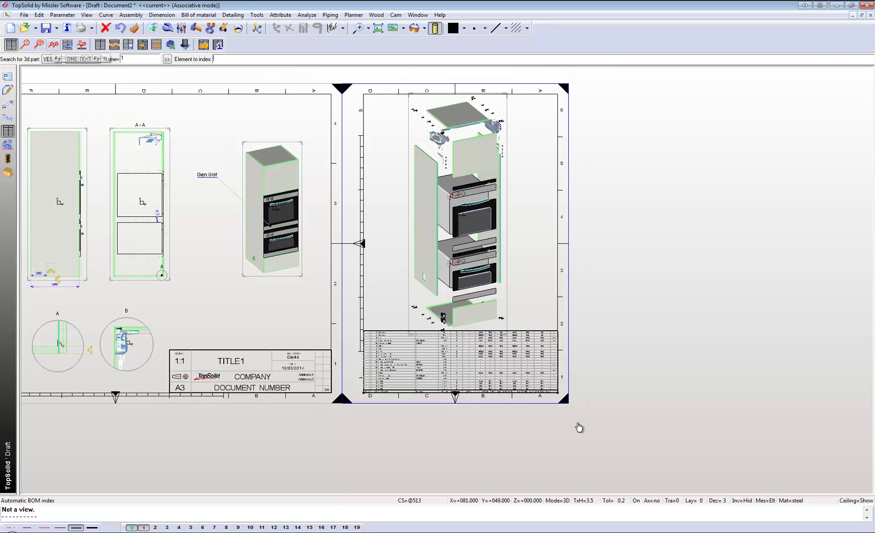
{"action": "left_click", "coordinate": [53, 45]}
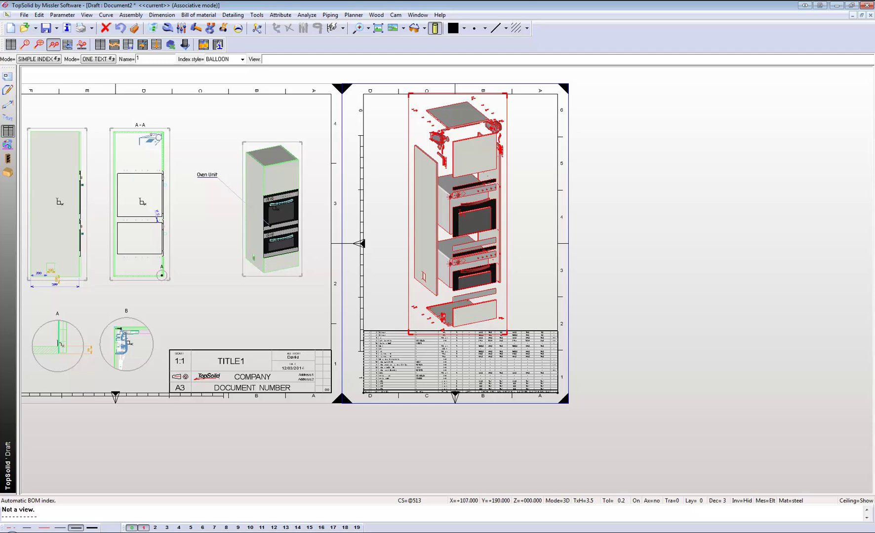
{"action": "left_click", "coordinate": [462, 213]}
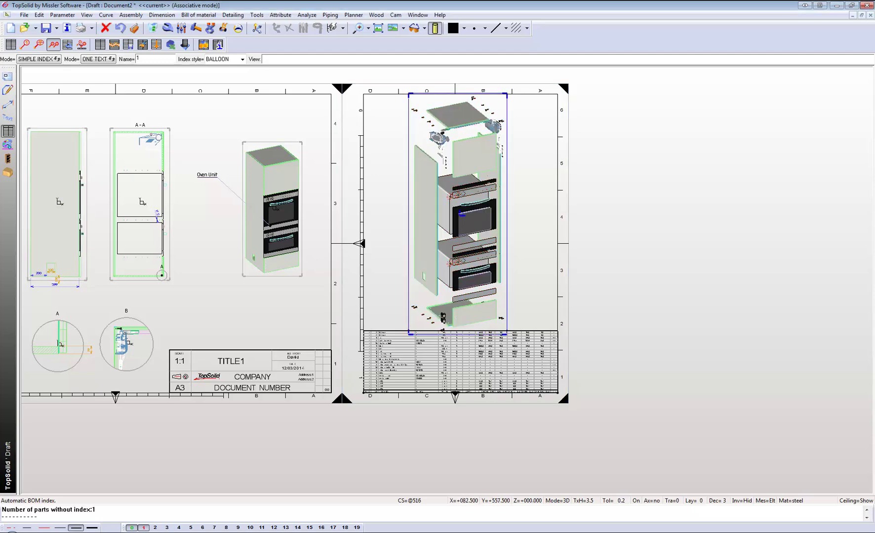
{"action": "left_click", "coordinate": [462, 214]}
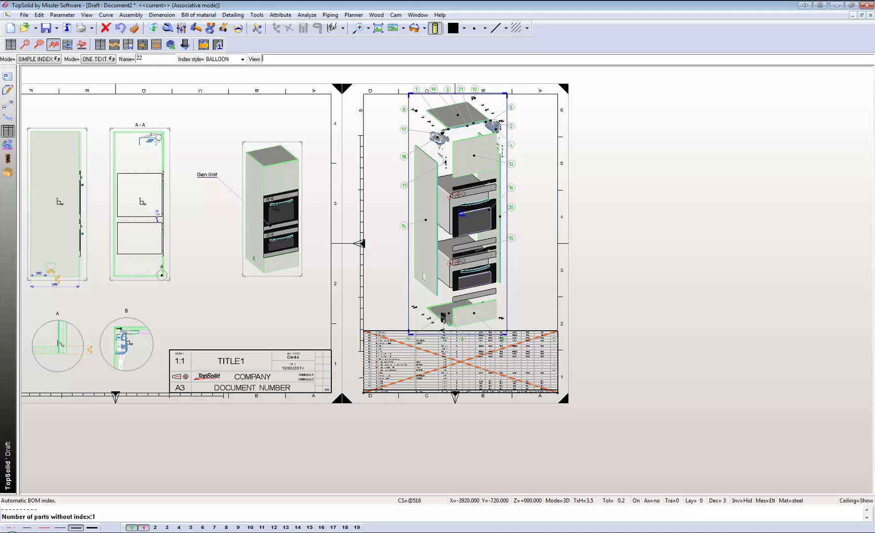
{"action": "key", "text": "ctrl+r"}
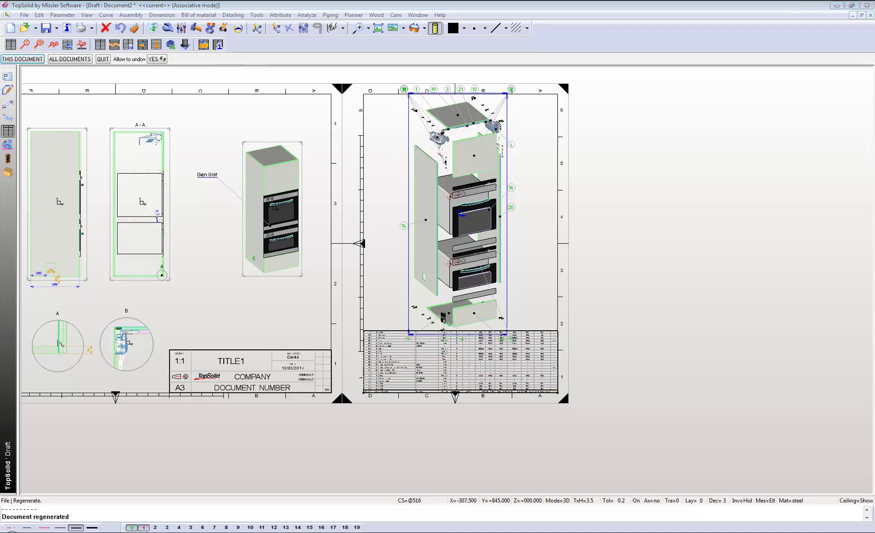
Set the scale factor of the exploded view on the A4 sheet to 0.05
{"action": "left_click", "coordinate": [168, 28]}
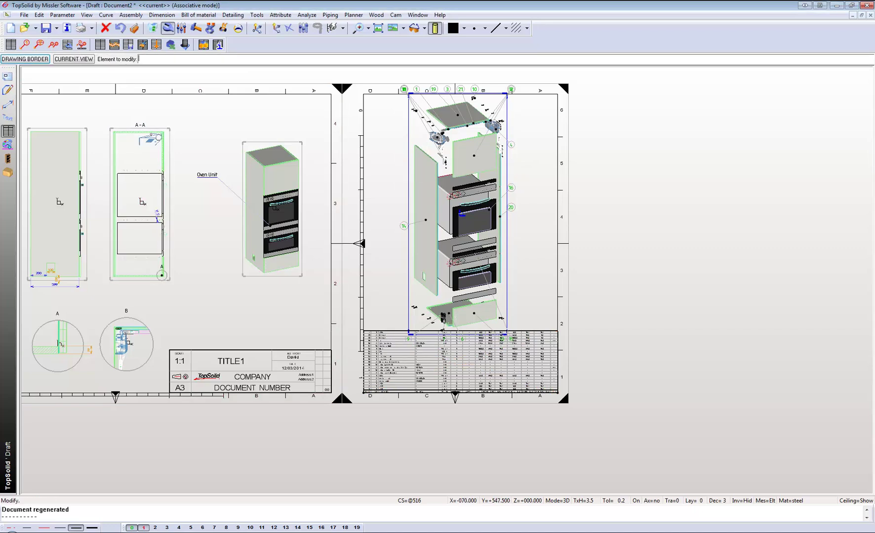
{"action": "left_click", "coordinate": [453, 159]}
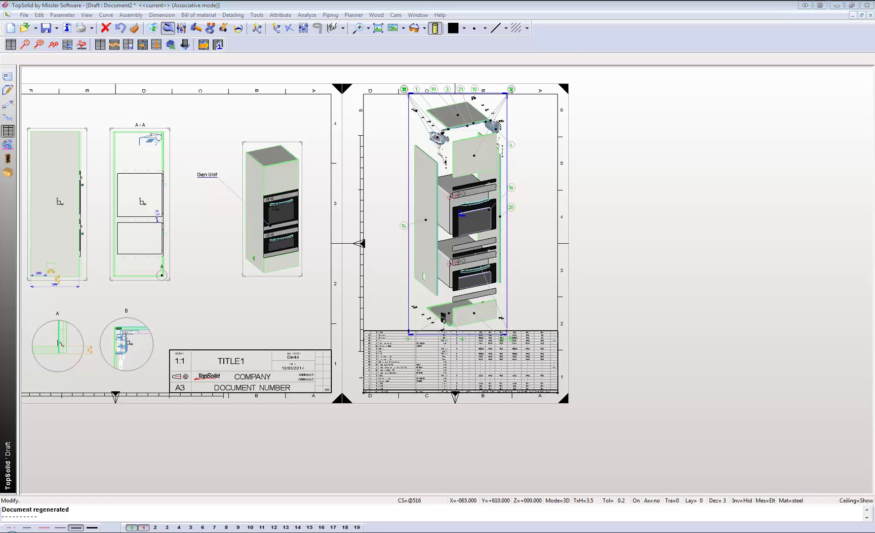
{"action": "double_click", "coordinate": [548, 180]}
{"action": "type", "text": "0.05"}
{"action": "left_click", "coordinate": [583, 427]}
{"action": "middle_click_drag", "start_coordinate": [346, 222], "coordinate": [469, 229]}
{"action": "key", "text": "Escape"}
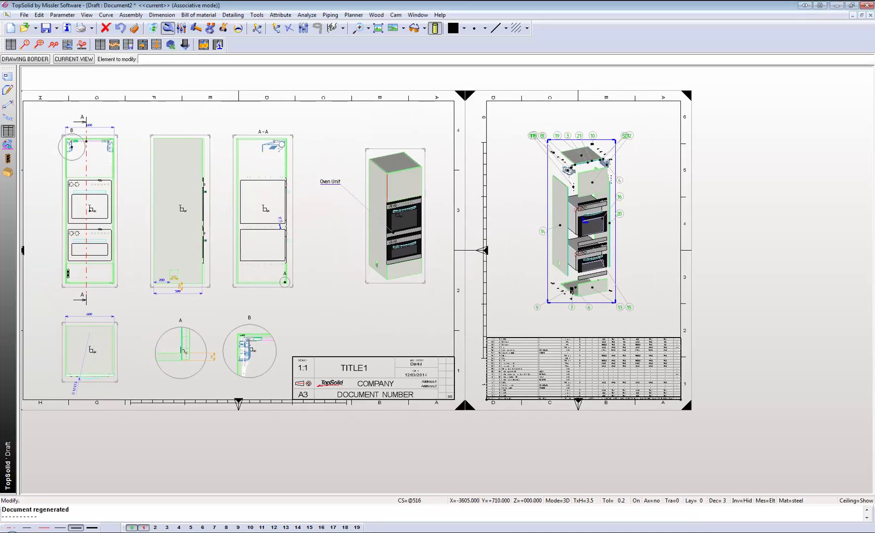
{"action": "key", "text": "Escape"}
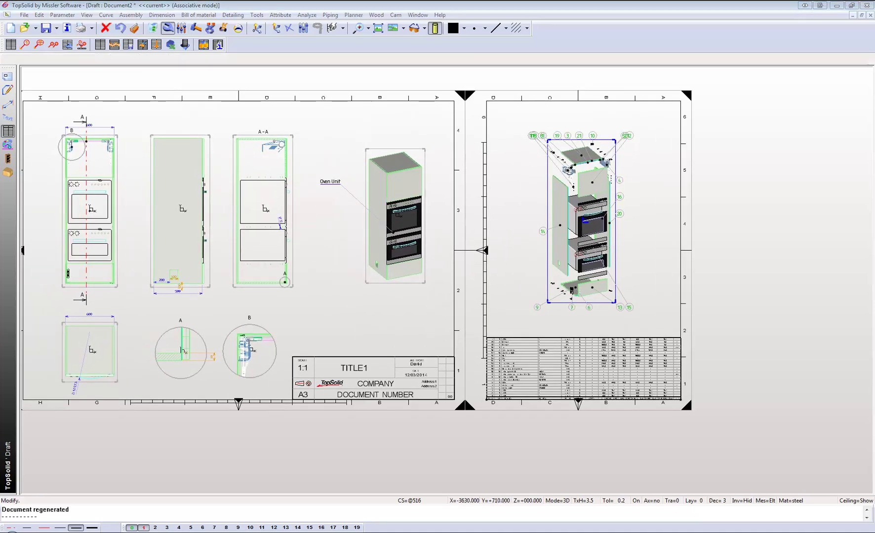
In the A3 perspective view's exclusion filter, remove layer 6 from the layers exempted from exclusion
{"action": "left_click", "coordinate": [545, 144]}
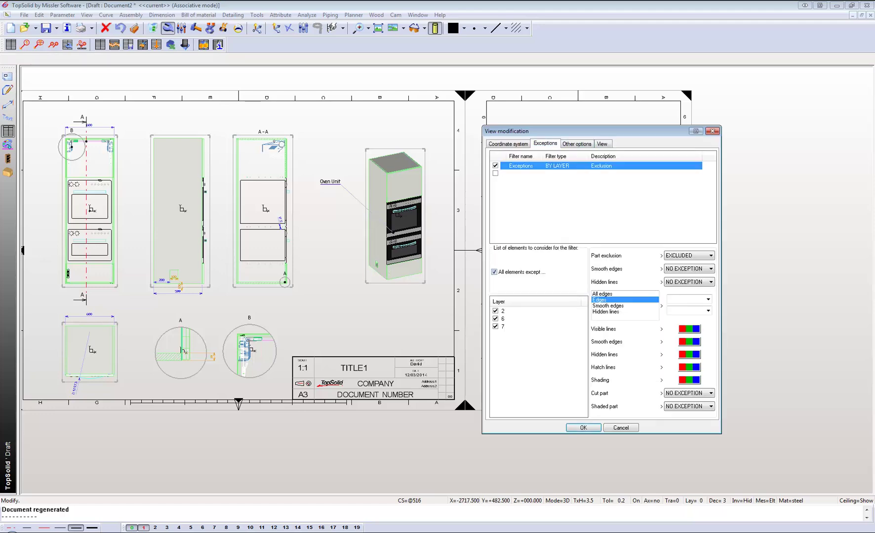
{"action": "left_click", "coordinate": [495, 318]}
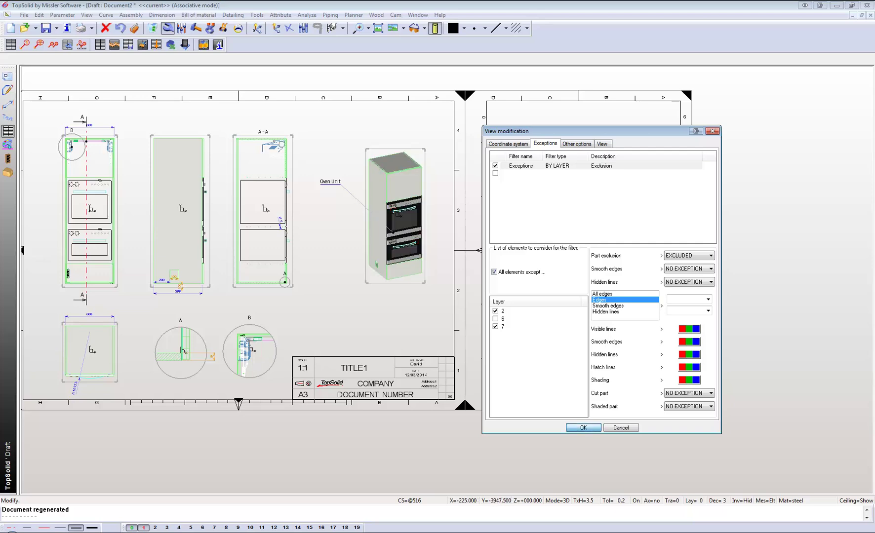
{"action": "left_click", "coordinate": [583, 427]}
{"action": "scroll", "coordinate": [405, 217], "scroll_direction": "up", "scroll_amount": 2}
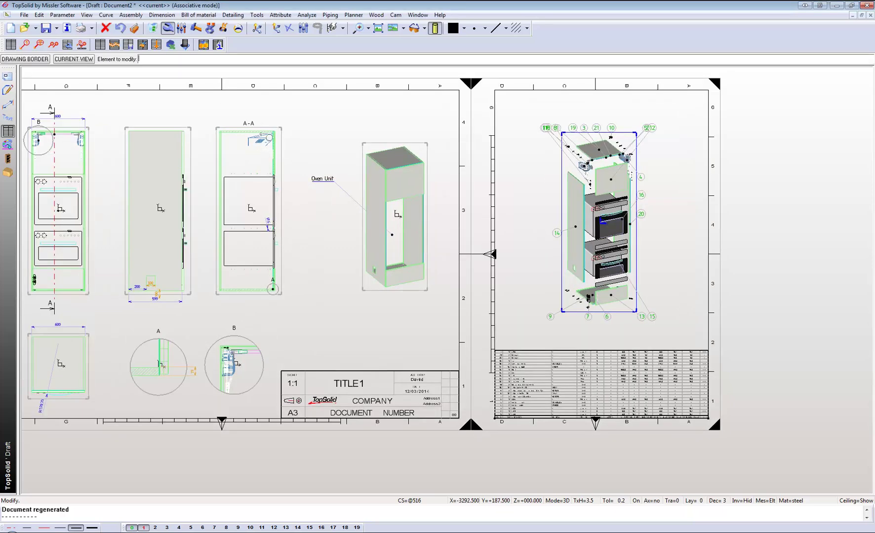
Open the exploded view on the A4 sheet for modification and accept its view settings
{"action": "scroll", "coordinate": [393, 243], "scroll_direction": "down", "scroll_amount": 2}
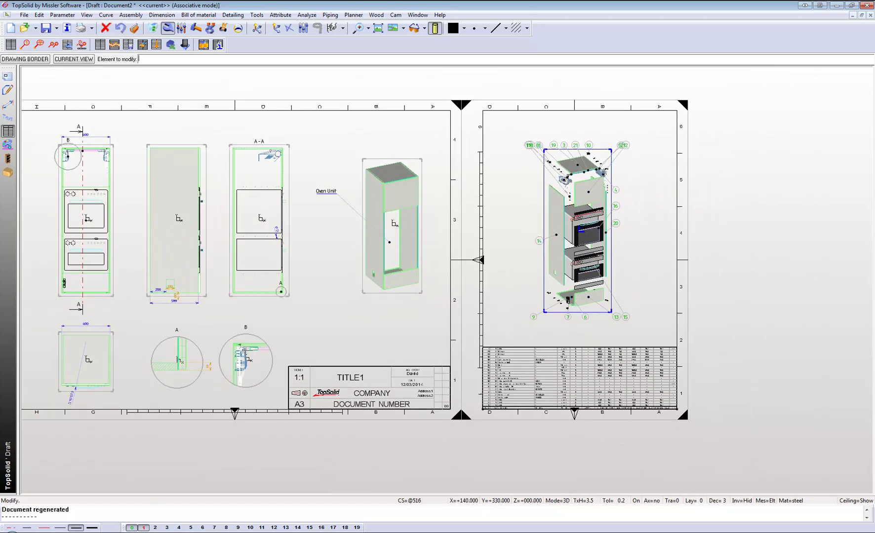
{"action": "left_click", "coordinate": [567, 300]}
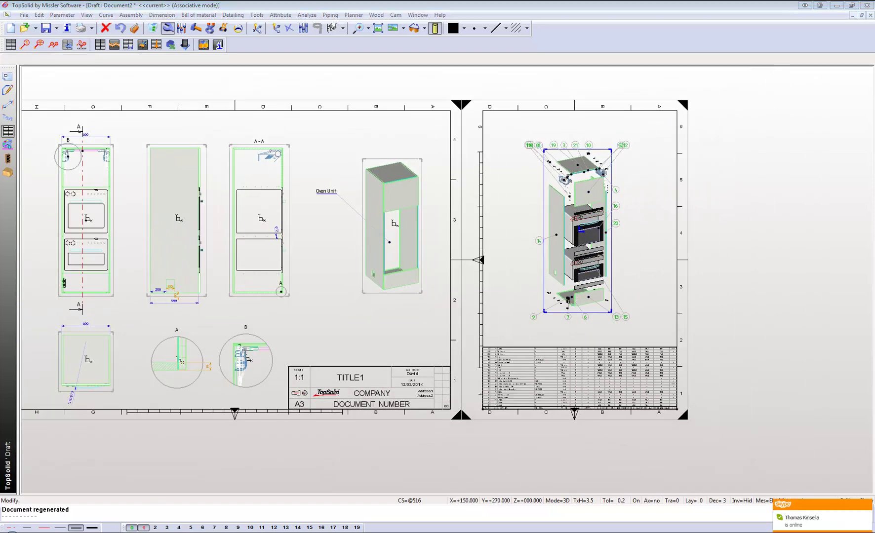
{"action": "key", "text": "Return"}
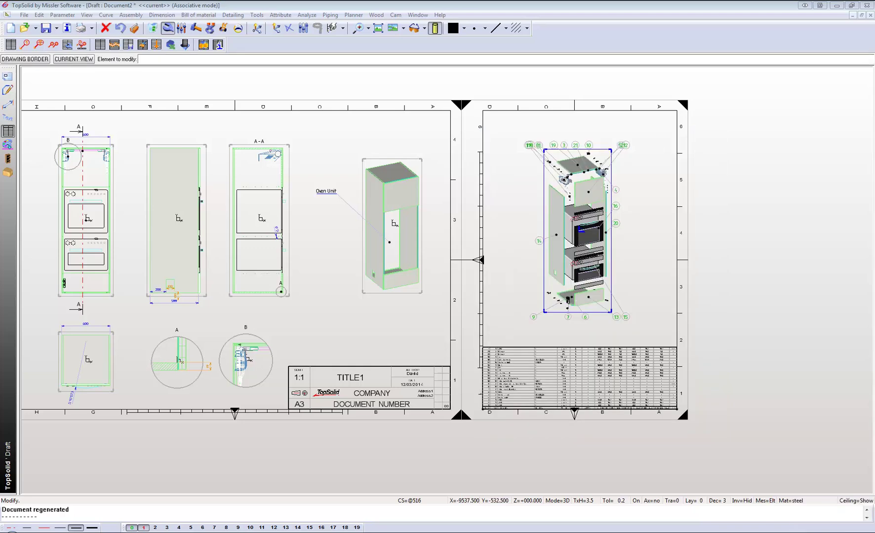